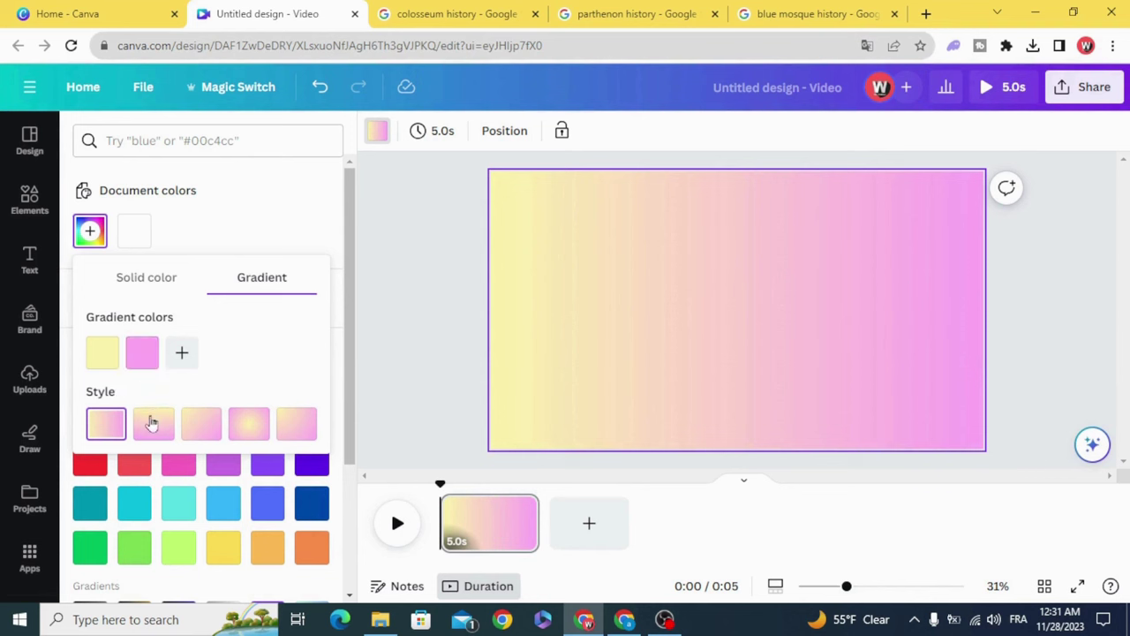
- Make the background gradient run vertically and change its pink color to the blue #73C1ED
click(153, 425)
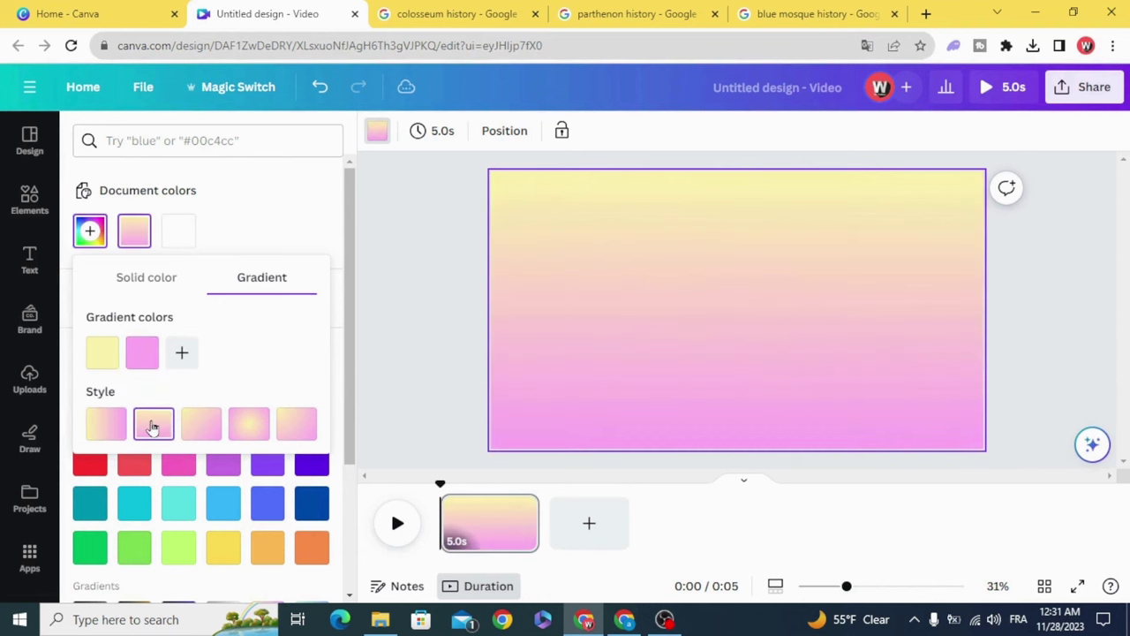
click(141, 354)
click(273, 493)
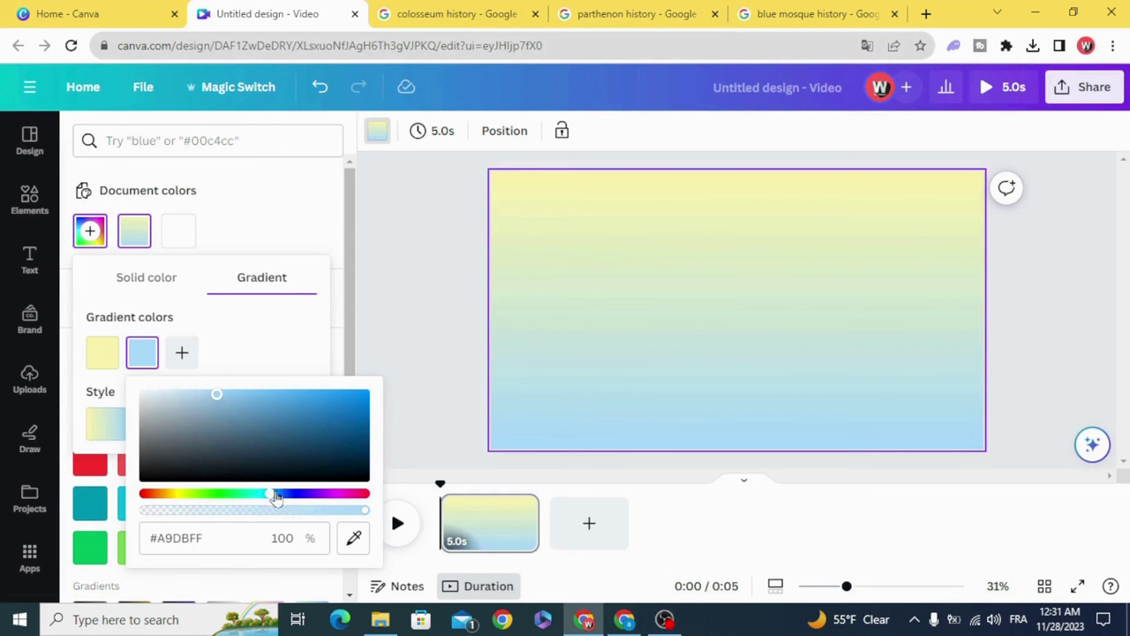
mouse_move(273, 498)
mouse_down()
mouse_move(284, 496)
mouse_move(269, 497)
mouse_up()
drag(219, 399, 255, 395)
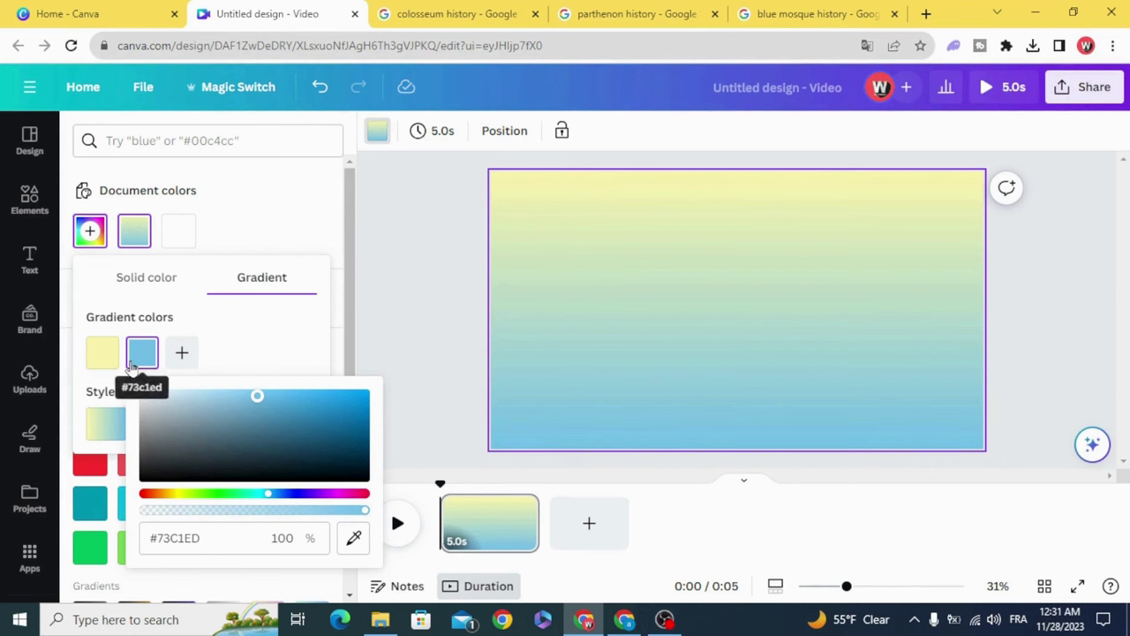
- Reorder the gradient colors so the background fades from blue at the top to yellow at the bottom
drag(142, 353, 105, 362)
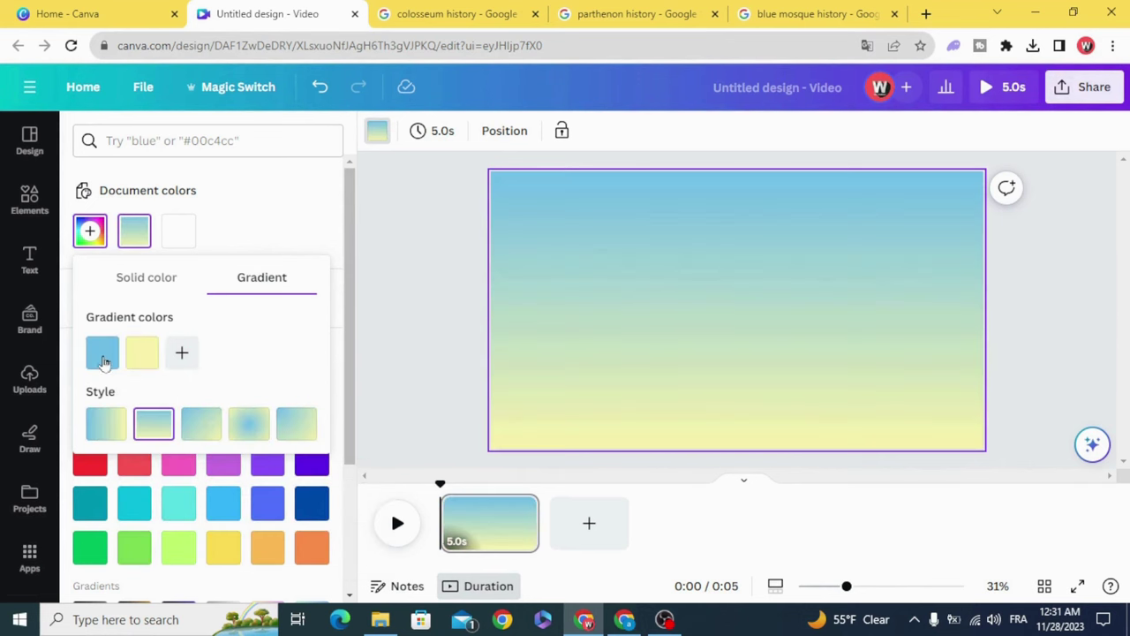
click(386, 326)
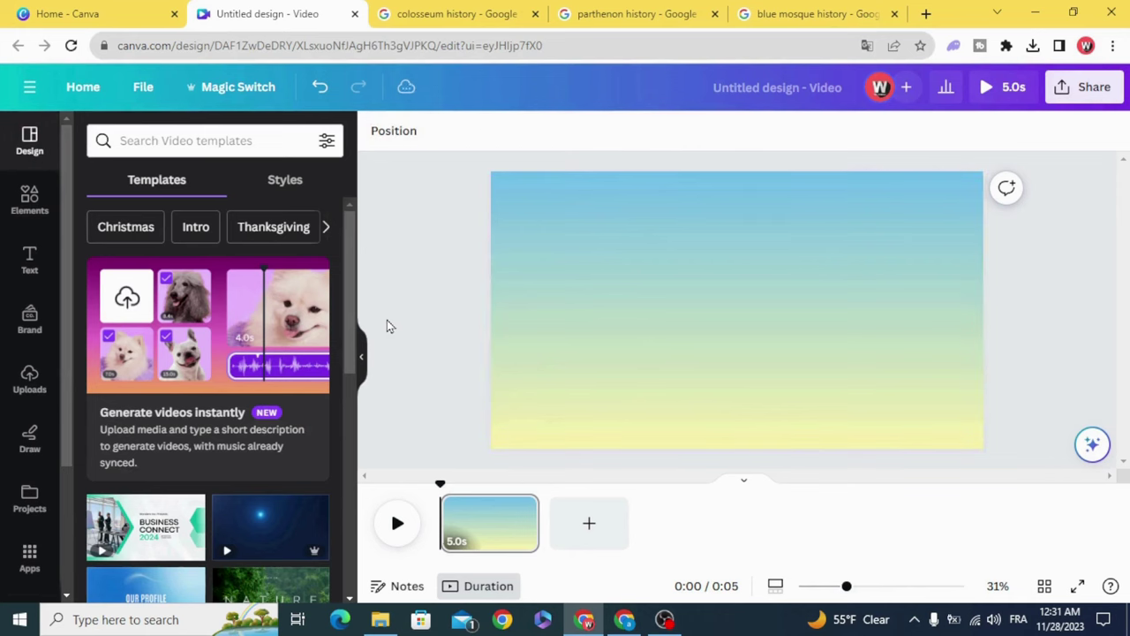
- Add the uploaded Colosseum photo to the page and move it down to the page's lower edge
click(27, 378)
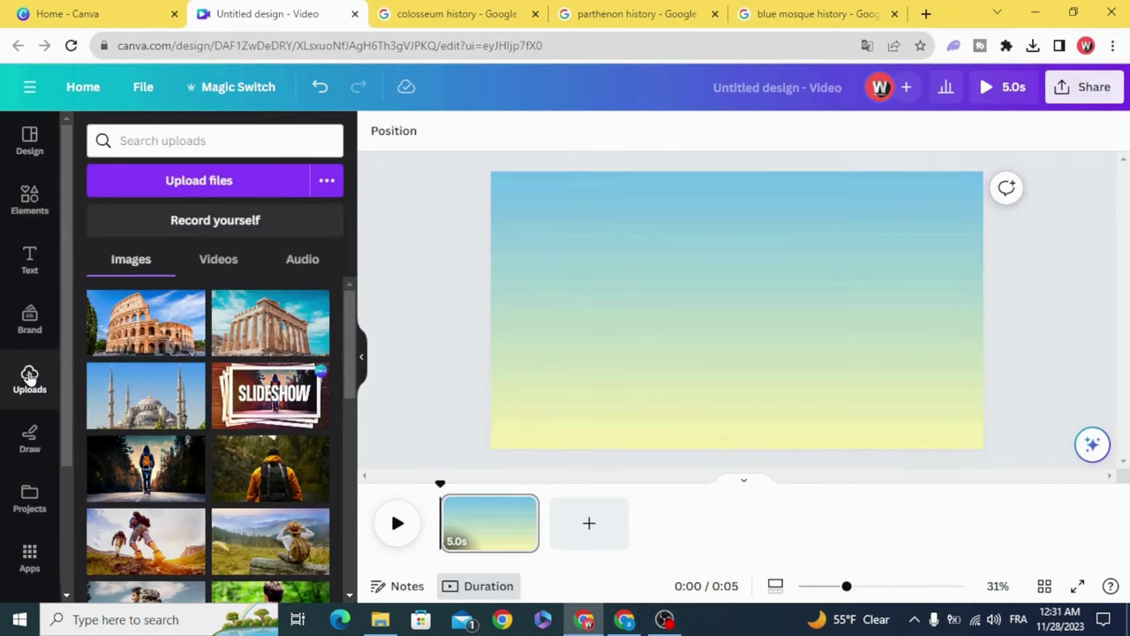
click(153, 328)
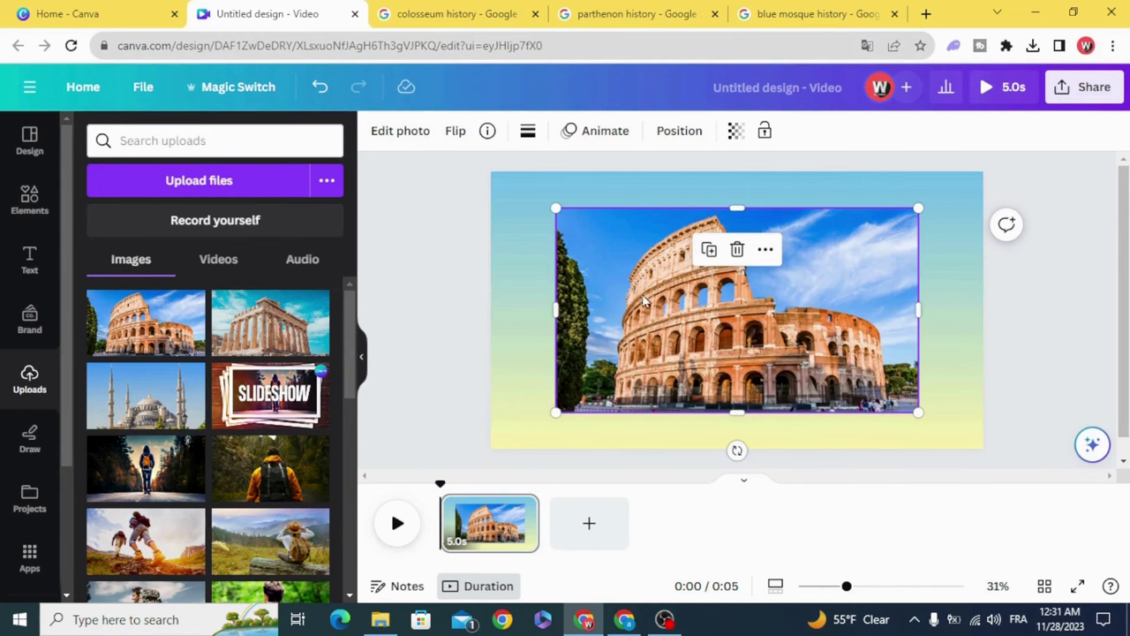
drag(644, 300, 669, 354)
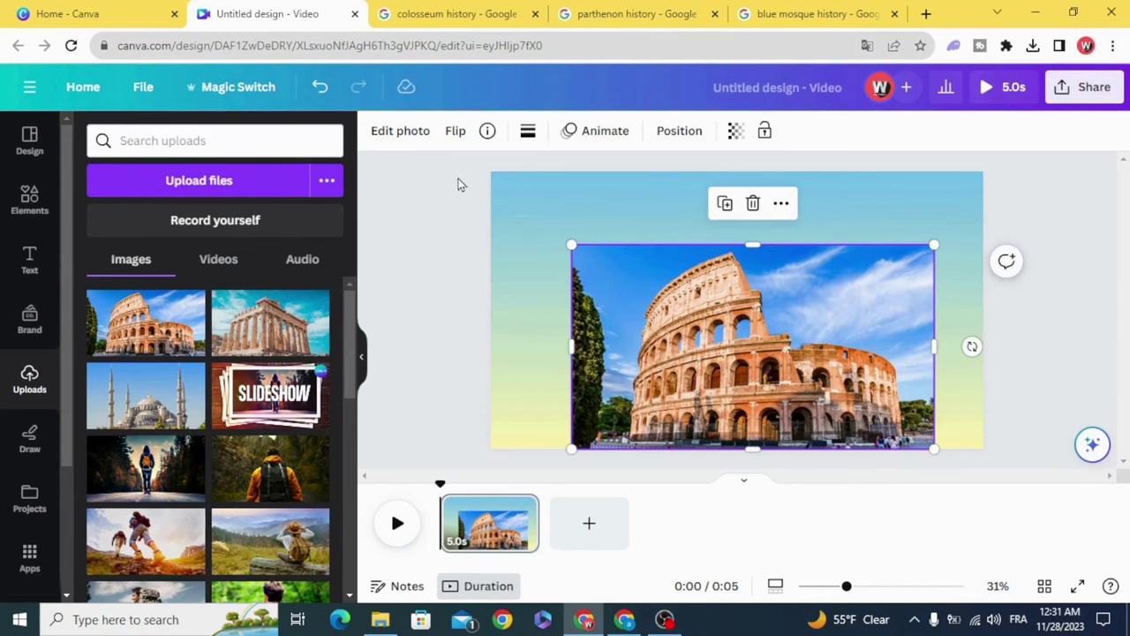
- Remove the Colosseum photo's background and crop its left and right sides to trim the trees beside the building
click(390, 134)
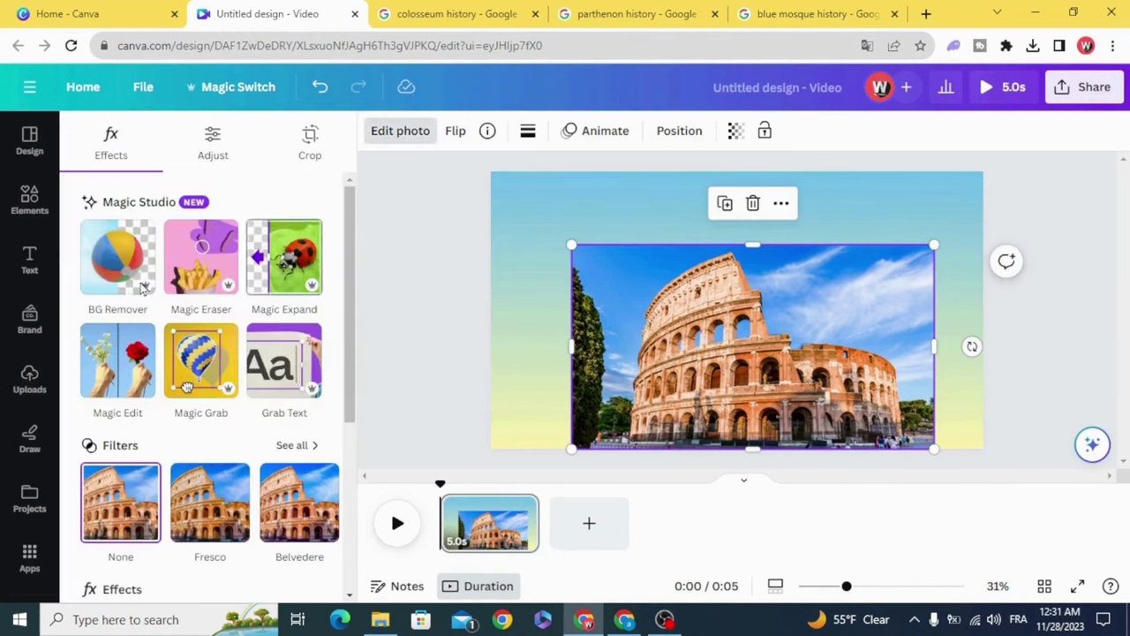
click(118, 258)
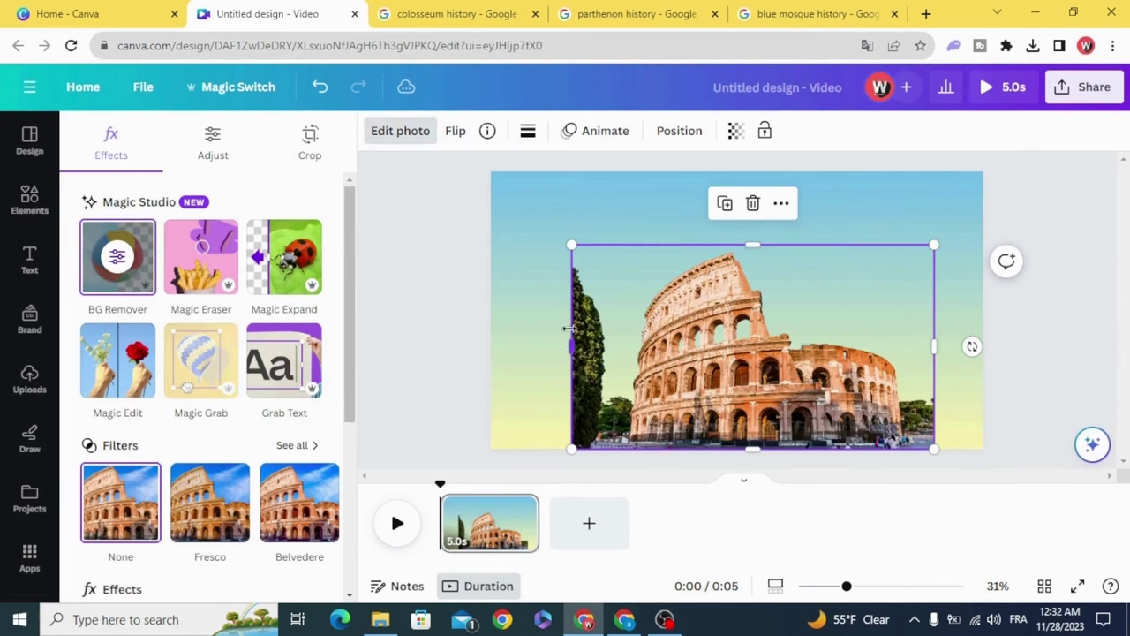
drag(588, 346, 621, 346)
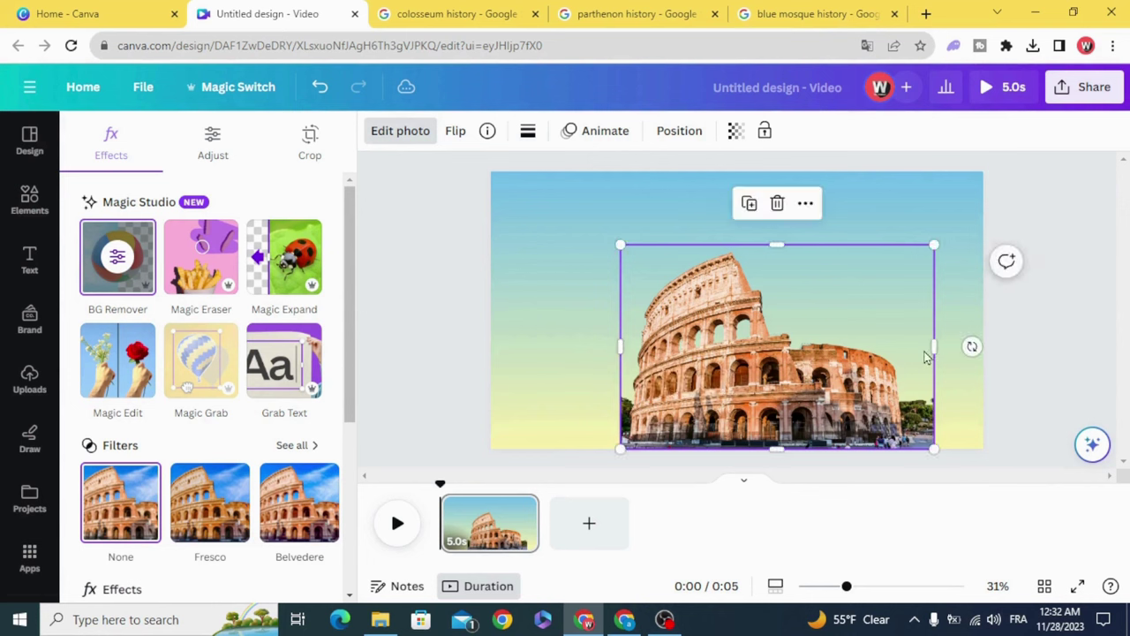
drag(934, 346, 910, 346)
- Enlarge the Colosseum cutout to nearly fill the page and center it horizontally, with its base extending below the page
drag(910, 449, 988, 546)
drag(813, 428, 740, 399)
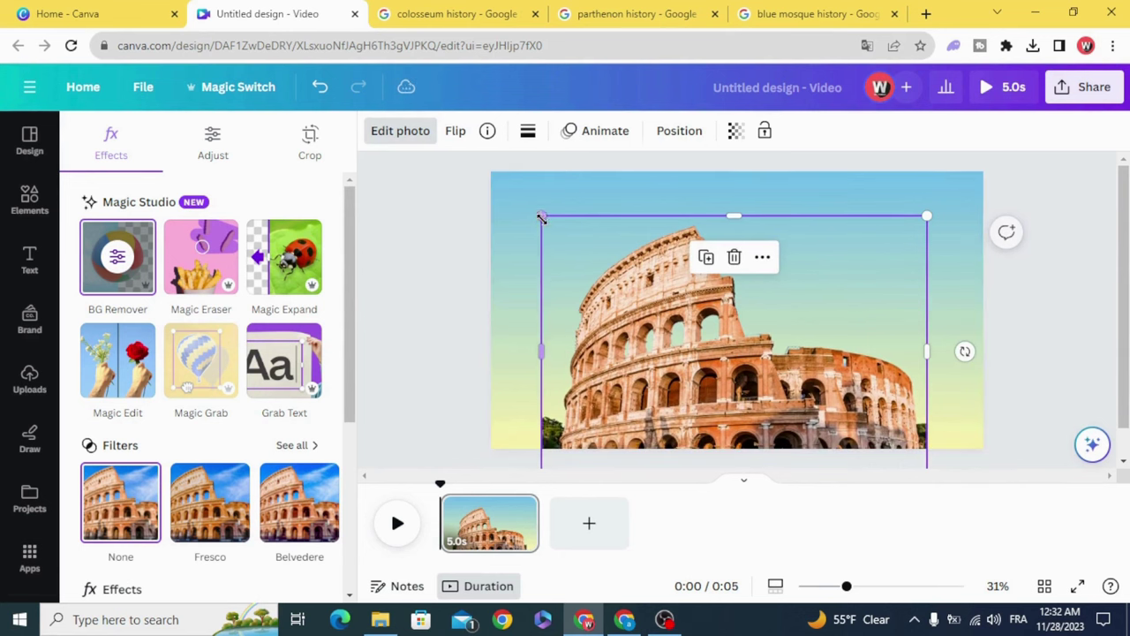
drag(544, 217, 492, 181)
drag(674, 338, 704, 343)
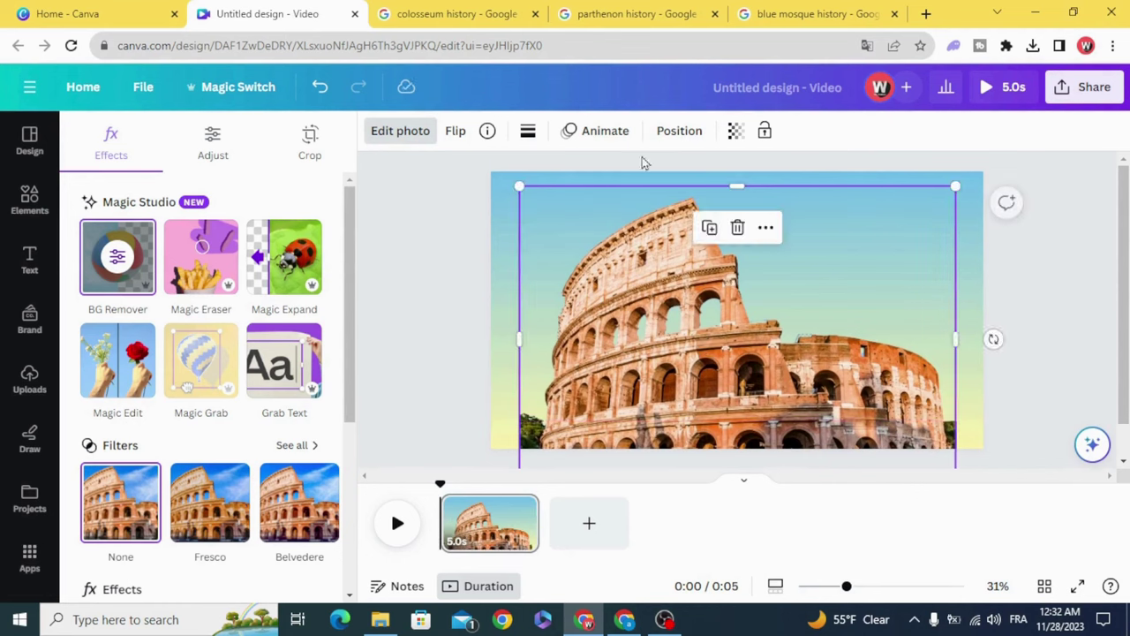
- Copy the word "colosseum" from the query on the "colosseum history" Google search page
click(452, 7)
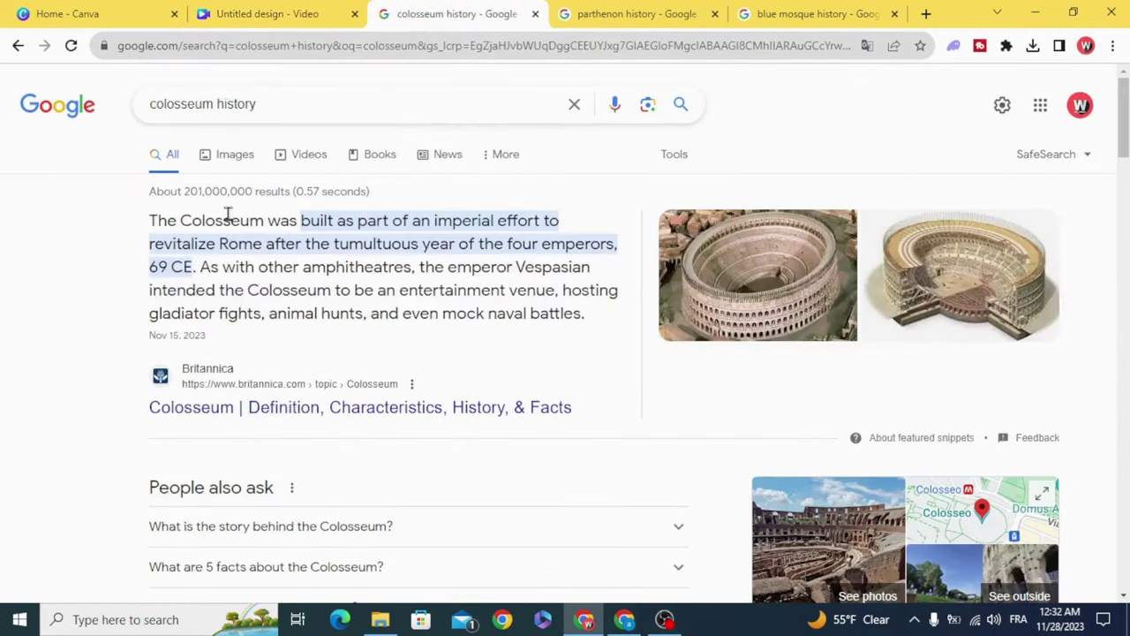
double_click(181, 104)
right_click(186, 106)
click(240, 160)
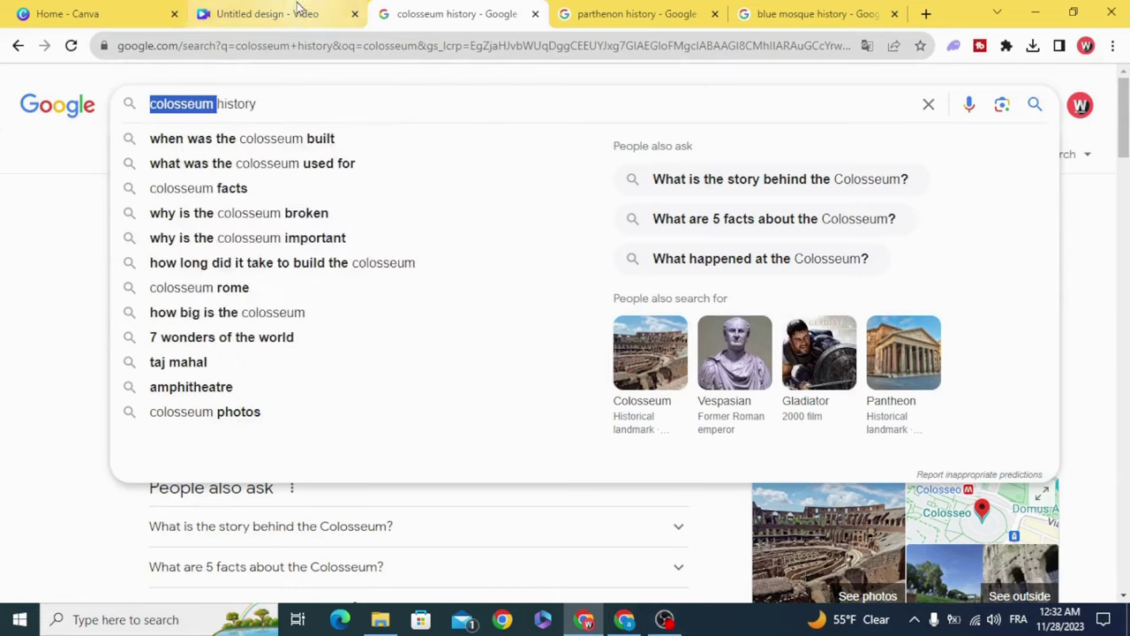
- Return to the Canva design, add a heading near the top of the page and replace its text with the copied word "colosseum"
click(265, 14)
click(27, 263)
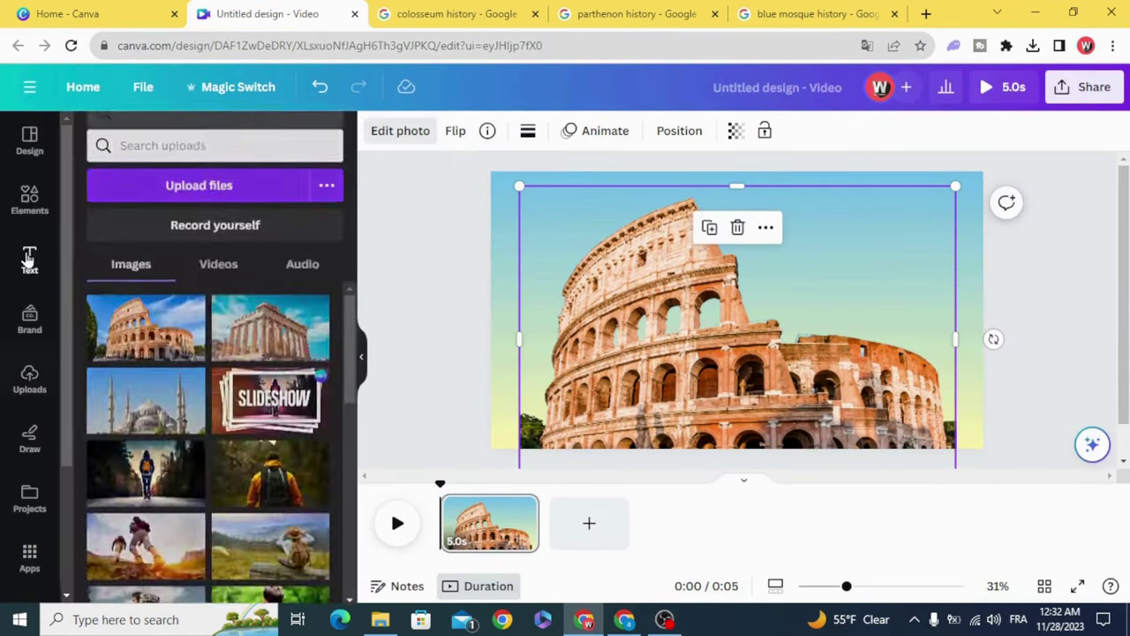
click(172, 299)
drag(722, 322, 702, 229)
right_click(702, 230)
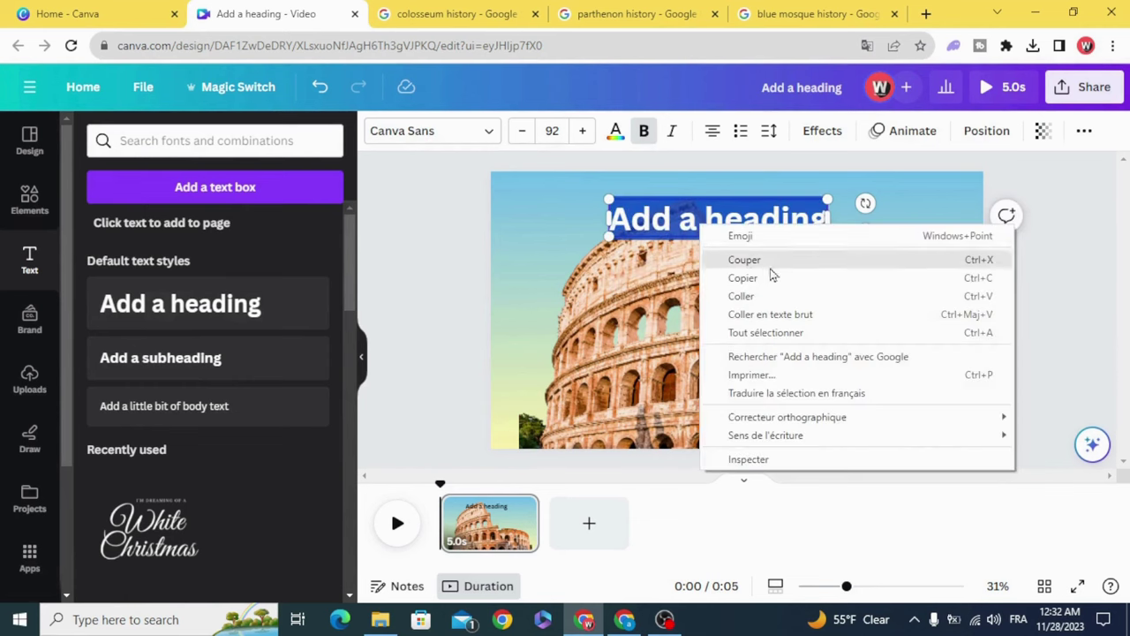
click(782, 295)
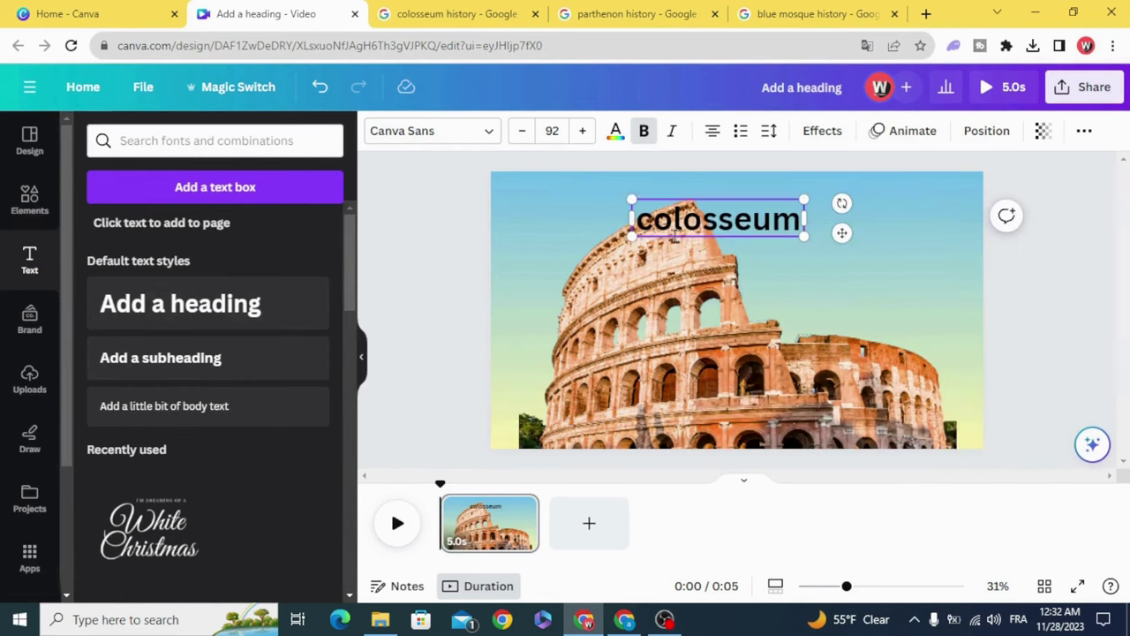
- Convert the colosseum heading to uppercase and color it white
click(1085, 133)
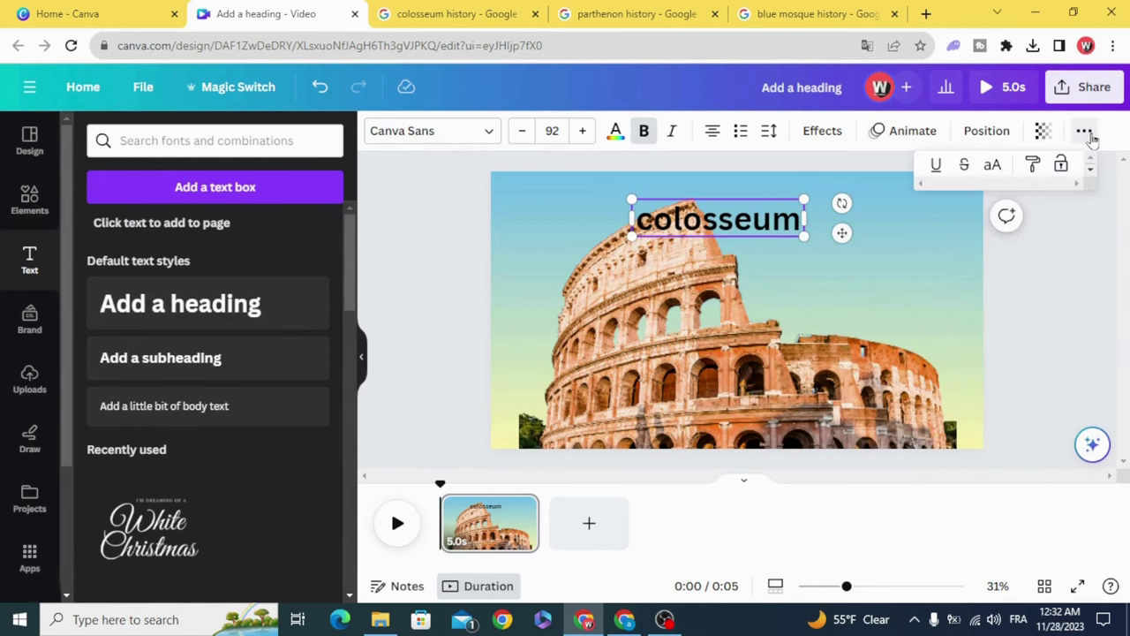
click(993, 168)
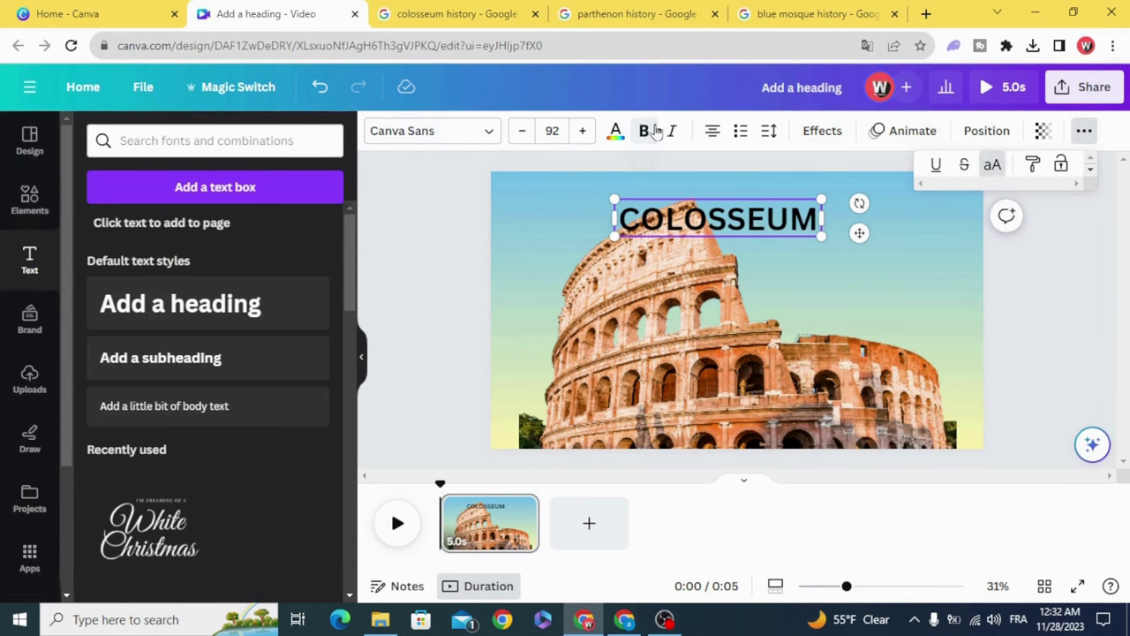
click(616, 131)
click(323, 519)
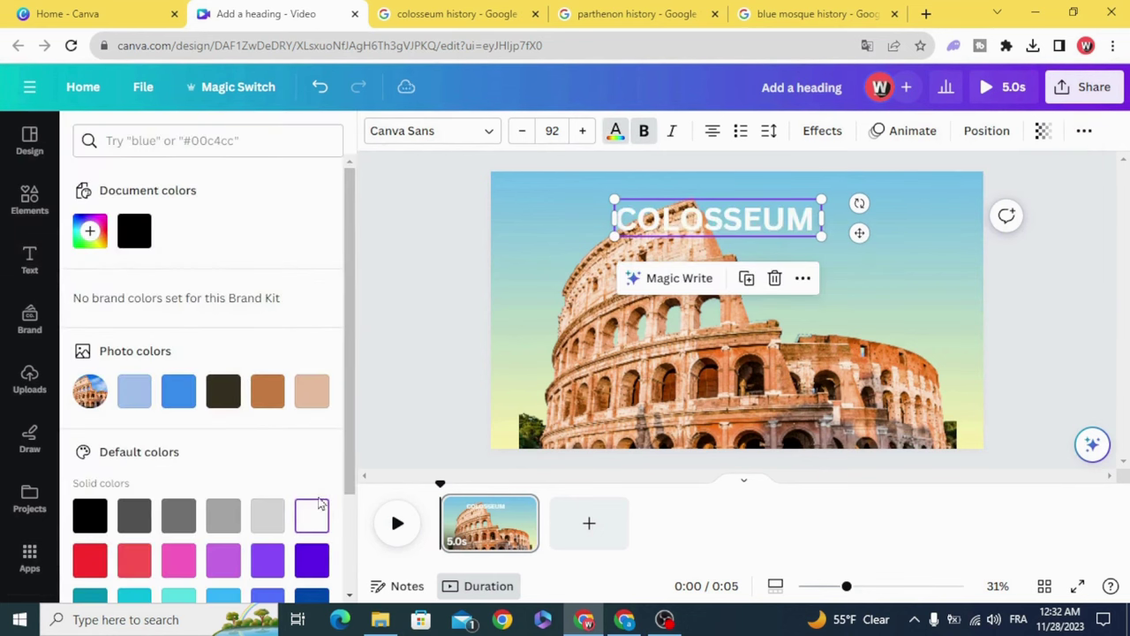
- Change the COLOSSEUM heading's font to Lovelo
click(426, 134)
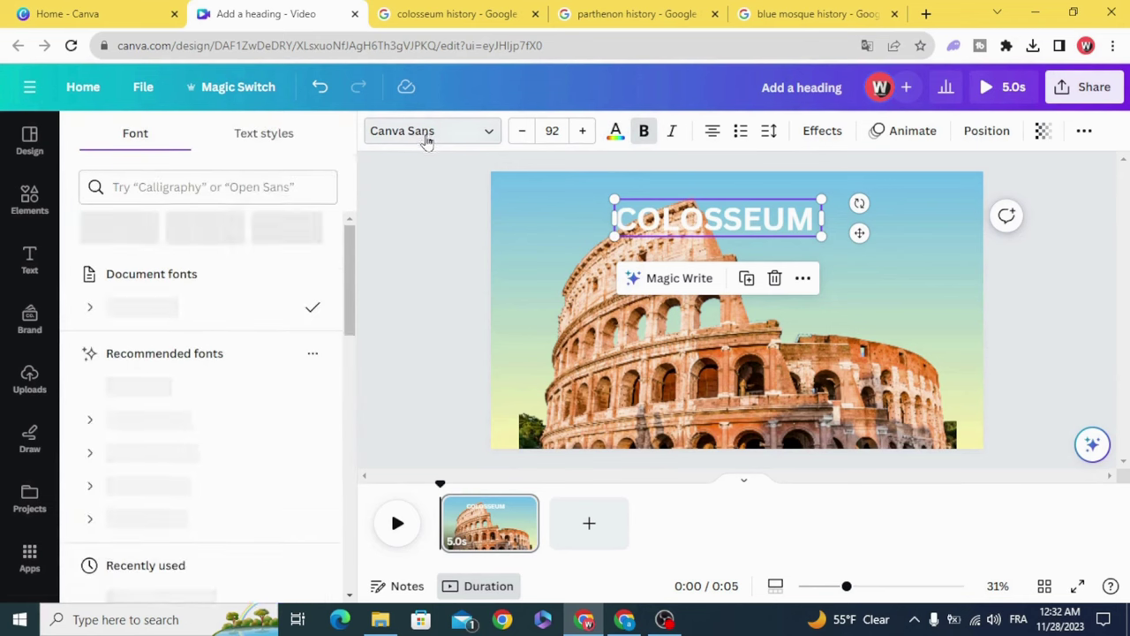
click(210, 187)
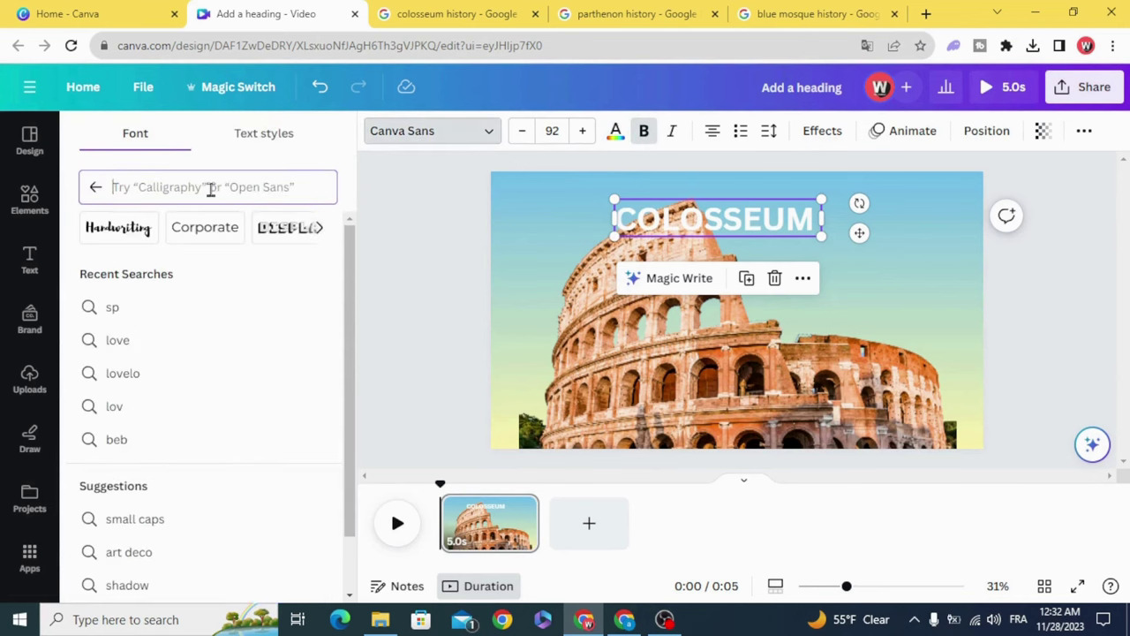
text(lovelo)
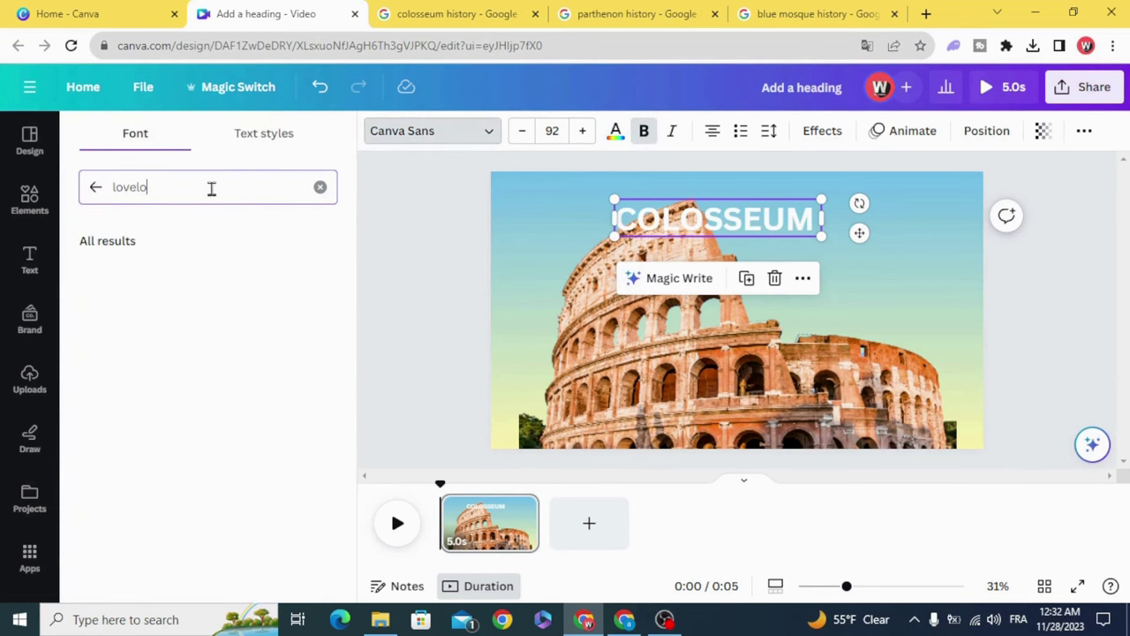
click(212, 272)
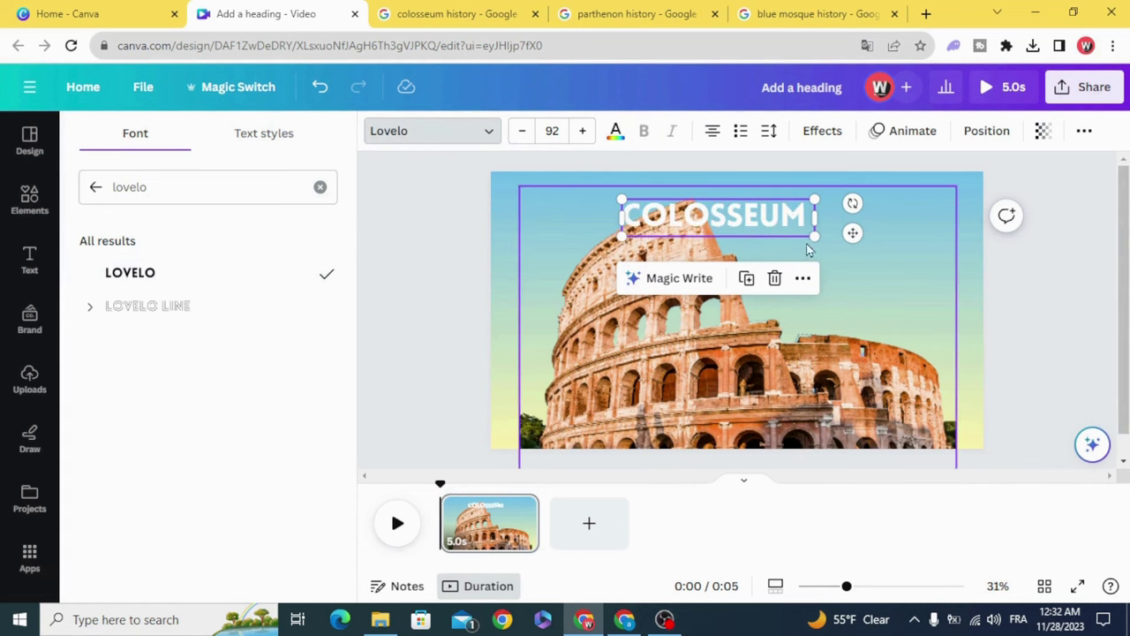
- Enlarge the COLOSSEUM heading to size 214 and position it across the top edge of the page
drag(812, 235, 1002, 355)
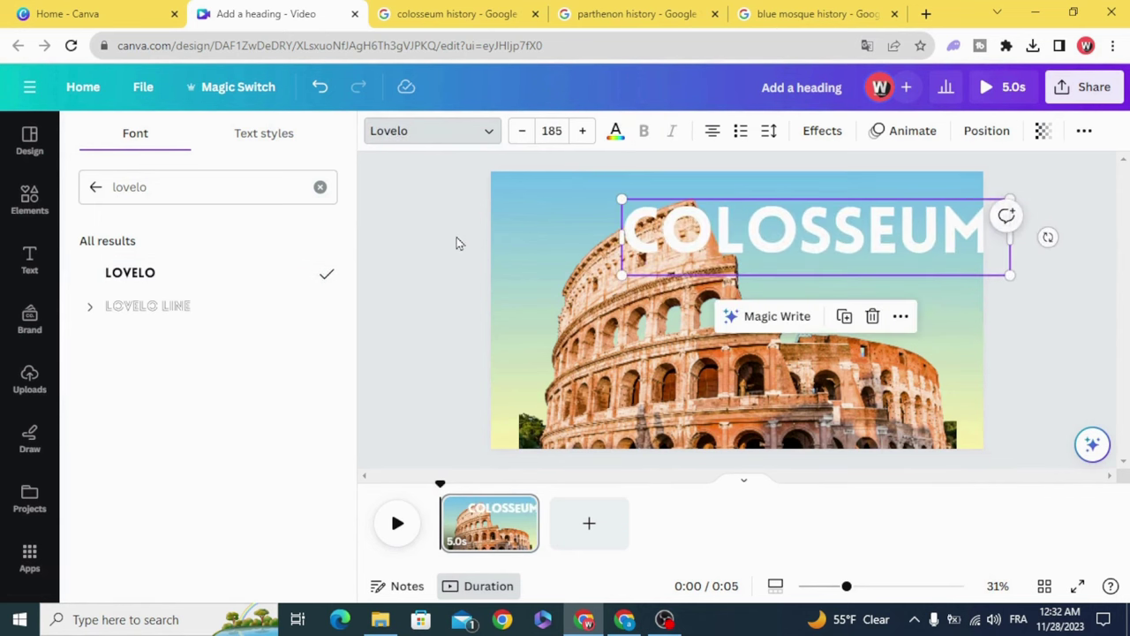
key(Escape)
drag(991, 271, 947, 277)
drag(575, 214, 594, 218)
click(499, 303)
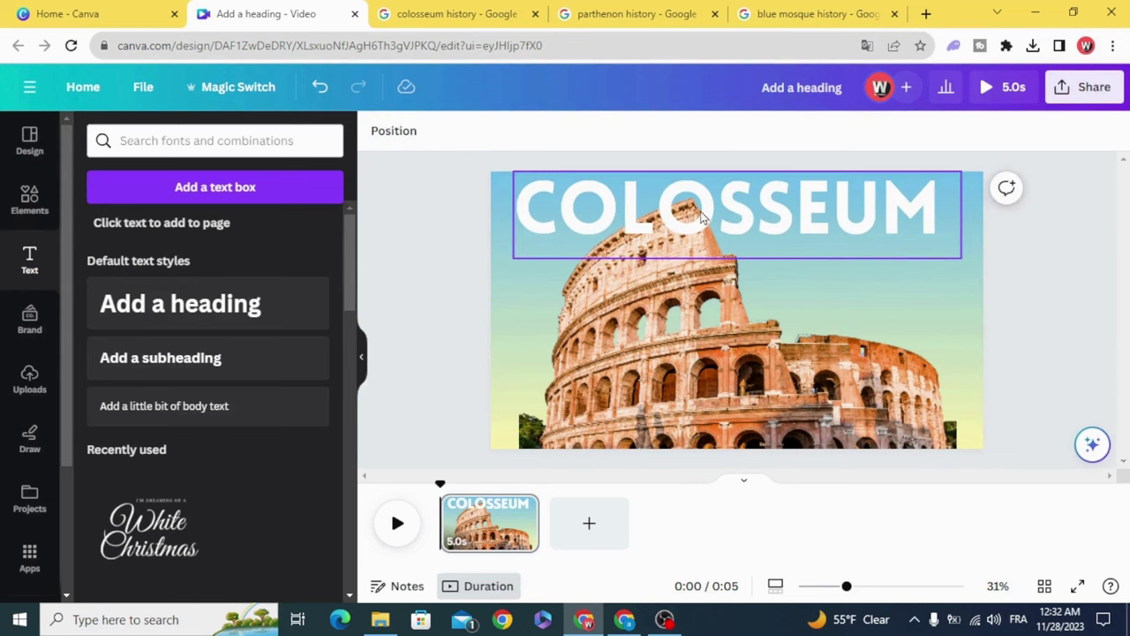
- Send the COLOSSEUM heading to the back, behind the photo, and move the photo slightly lower
click(792, 215)
right_click(806, 220)
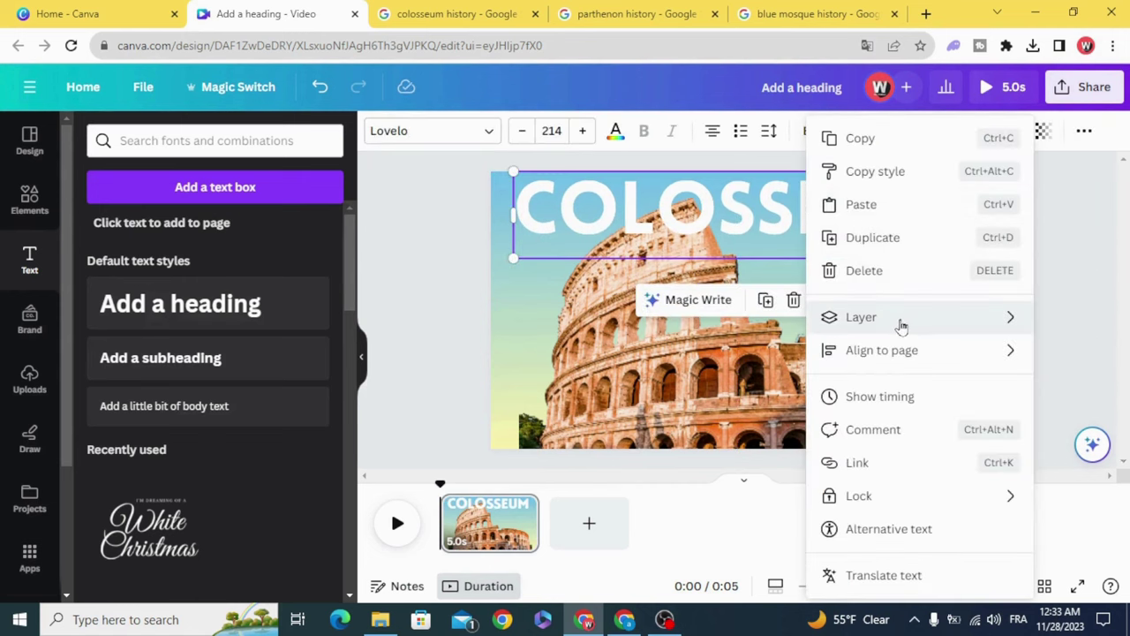
mouse_move(902, 326)
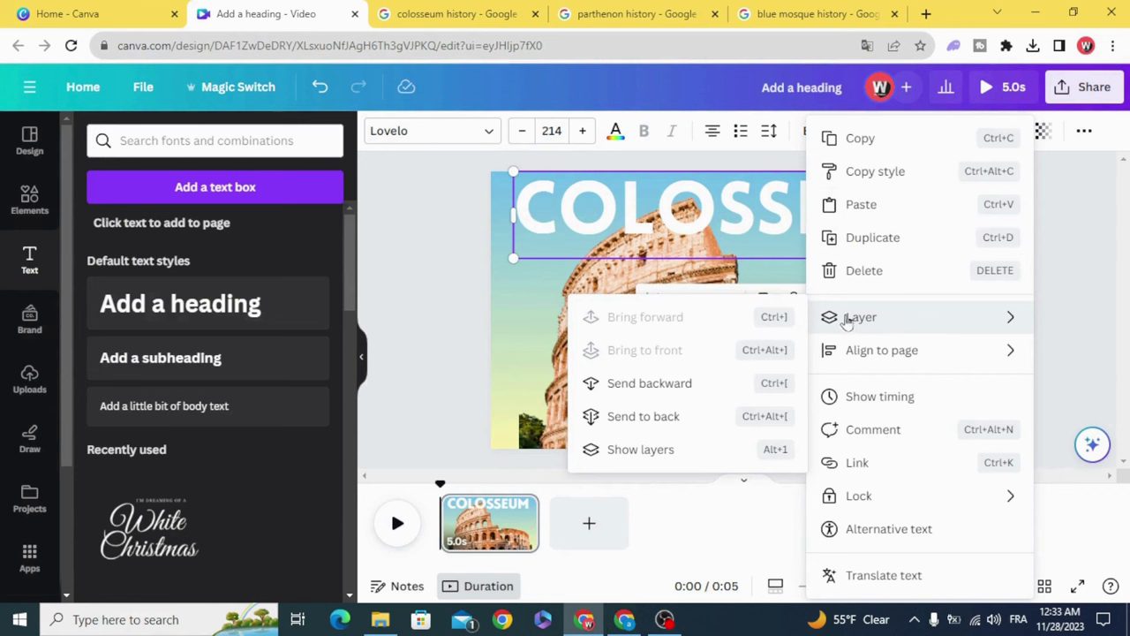
click(627, 425)
click(463, 345)
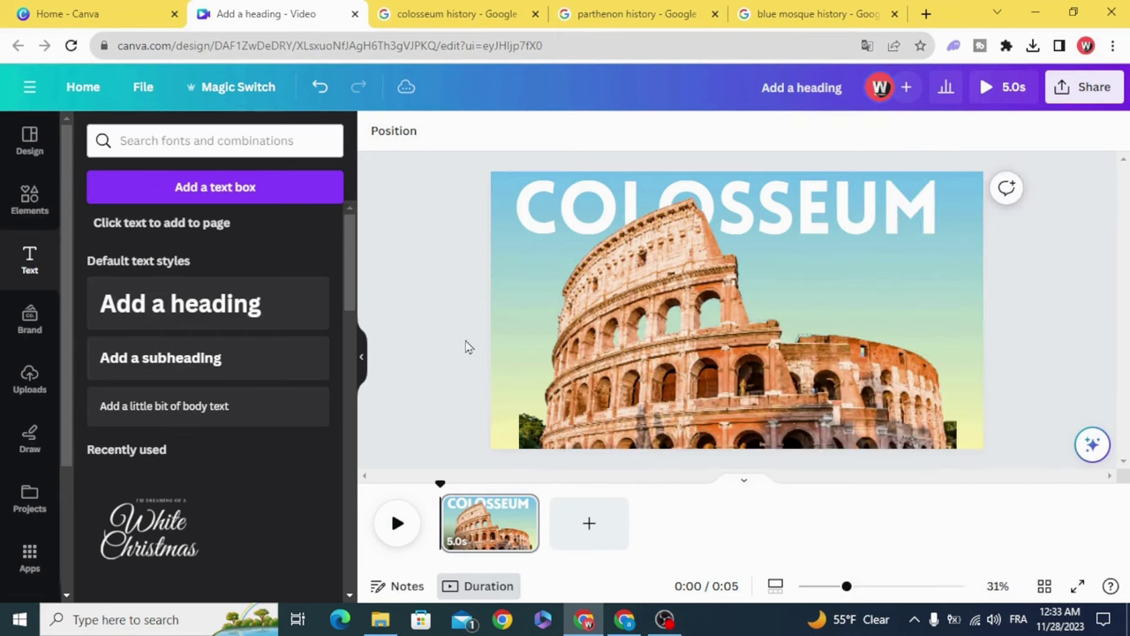
drag(611, 351, 615, 375)
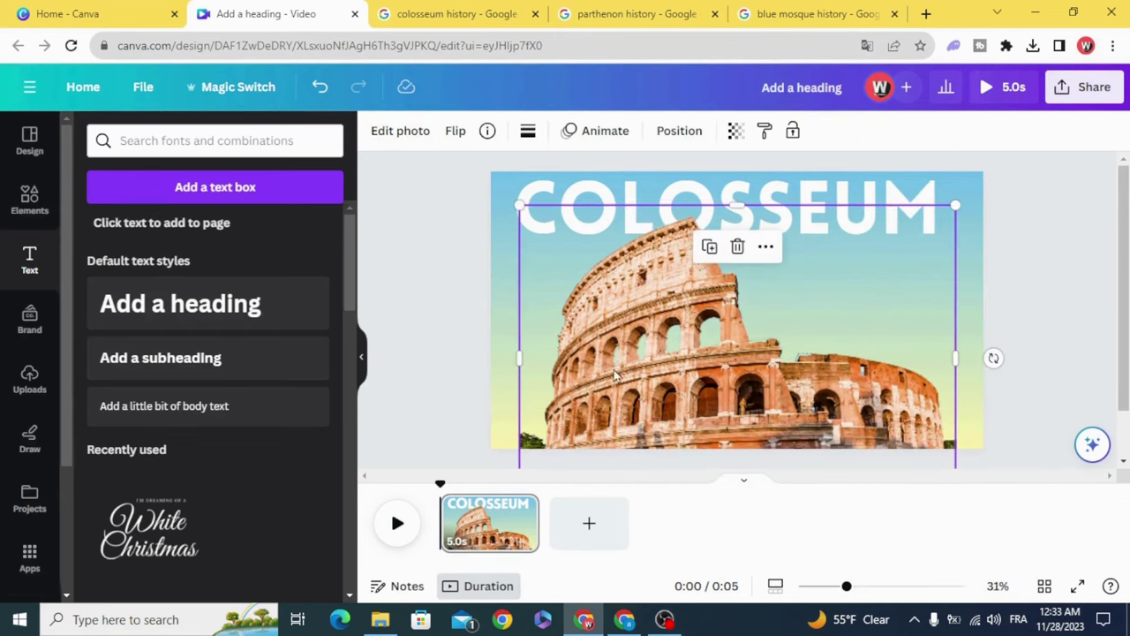
- Apply the Baseline animation to the Colosseum photo, entering upward, with its speed at the minimum
click(620, 359)
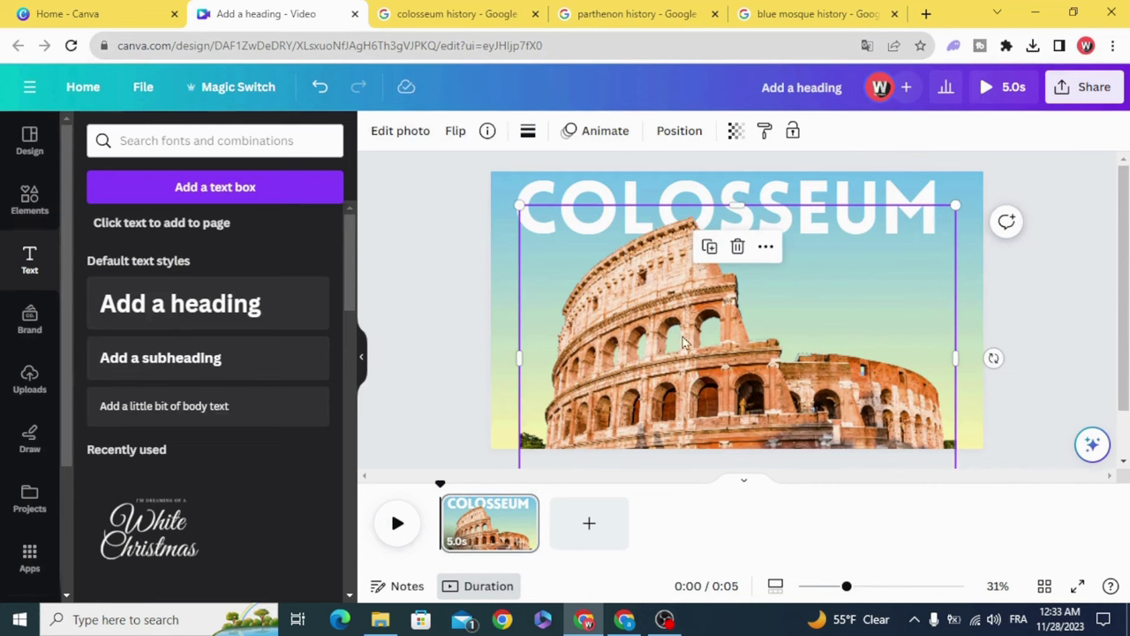
click(587, 134)
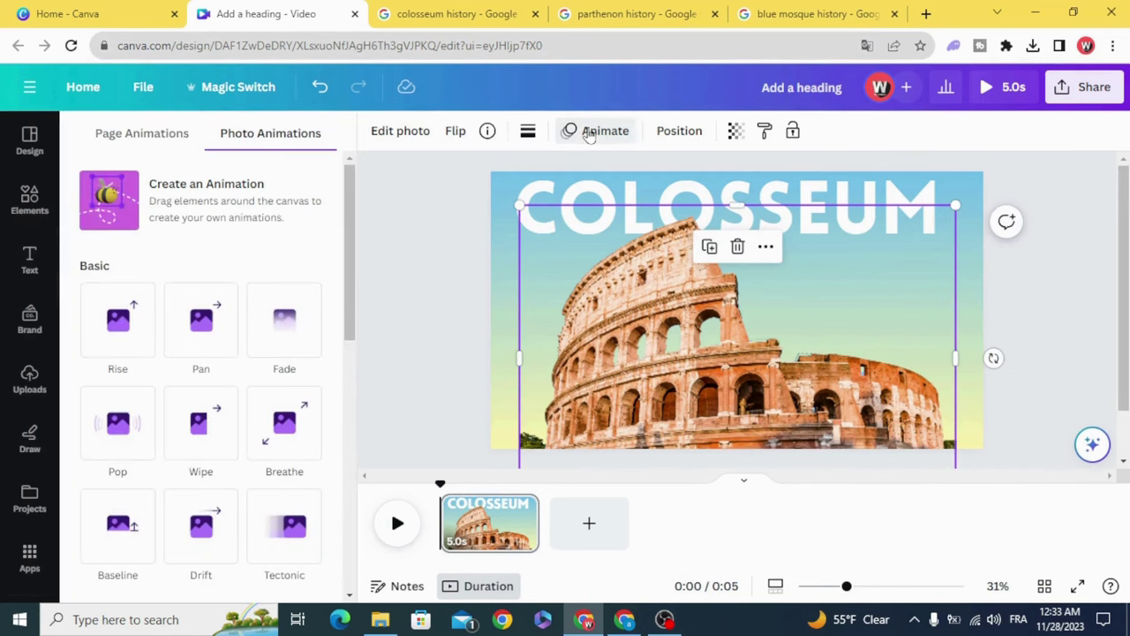
scroll(203, 403, down, 3)
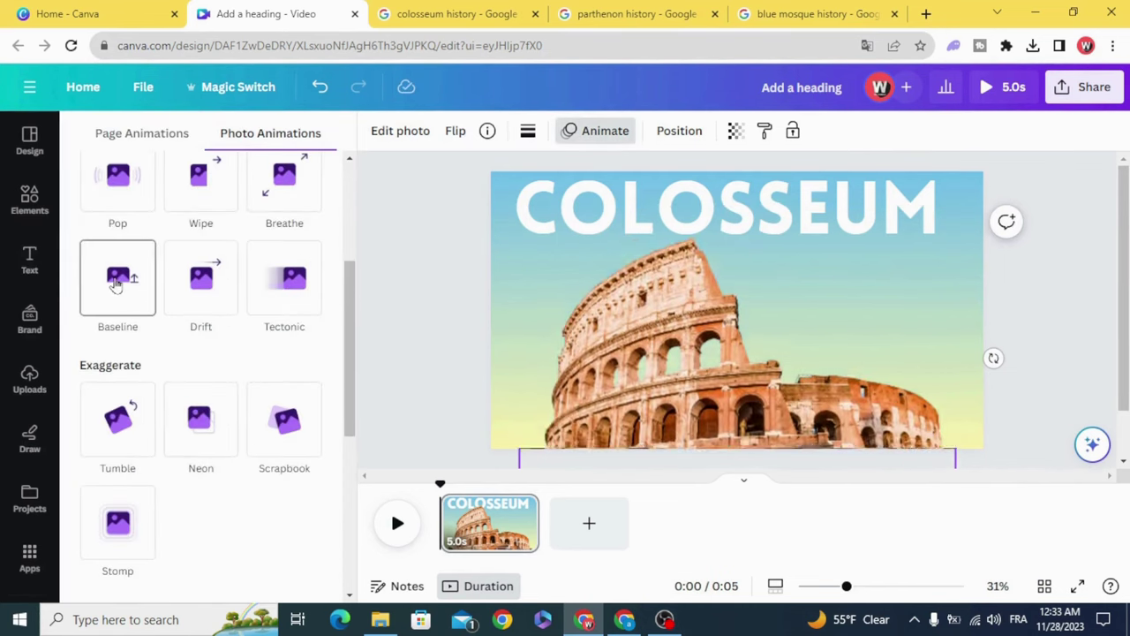
click(118, 283)
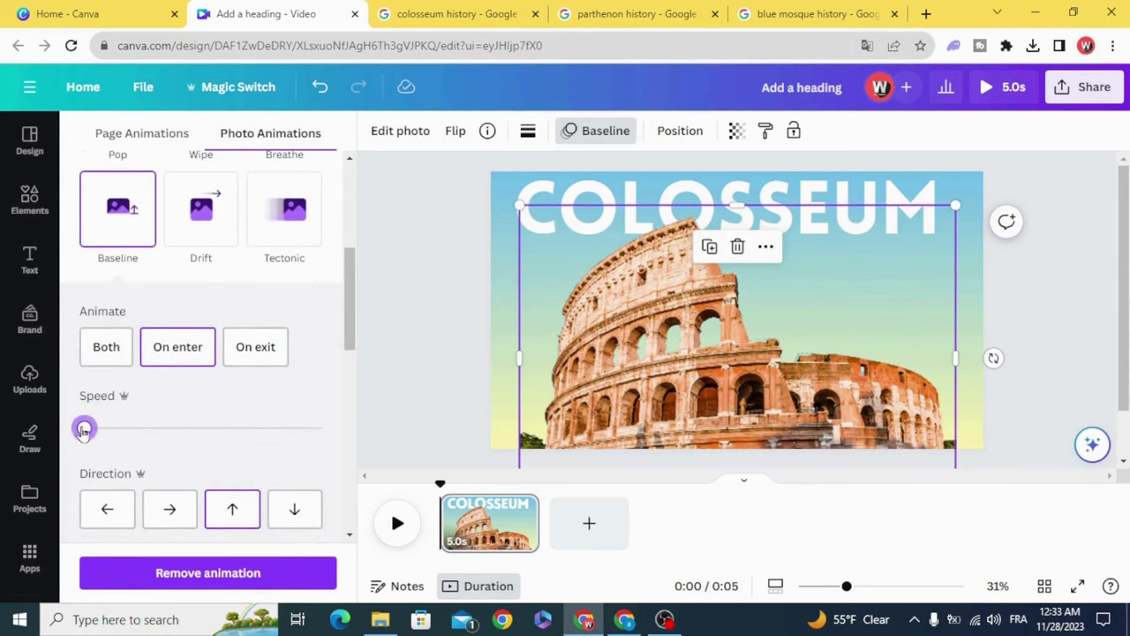
drag(83, 430, 79, 429)
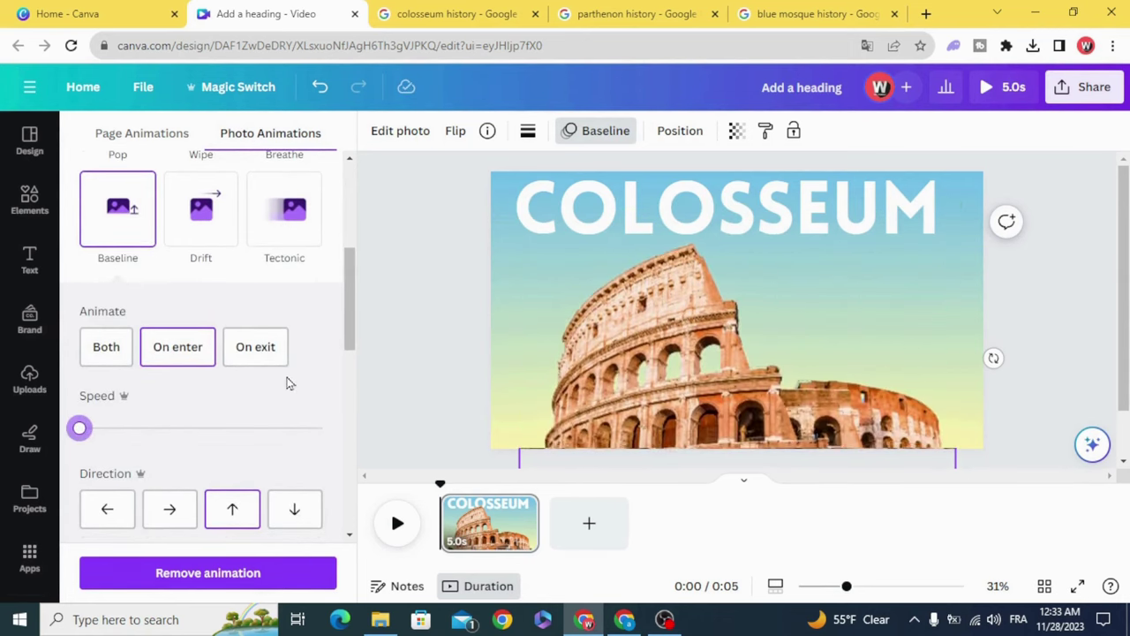
click(414, 327)
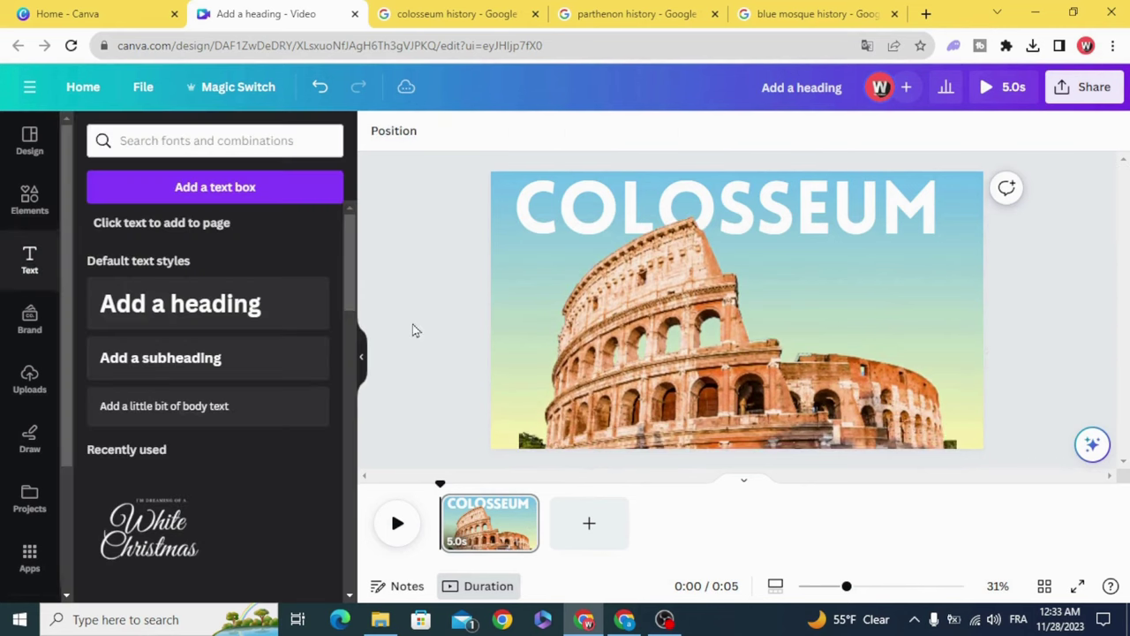
- Apply the Baseline animation to the COLOSSEUM heading, entering downward, with its speed reduced almost to the minimum
click(521, 202)
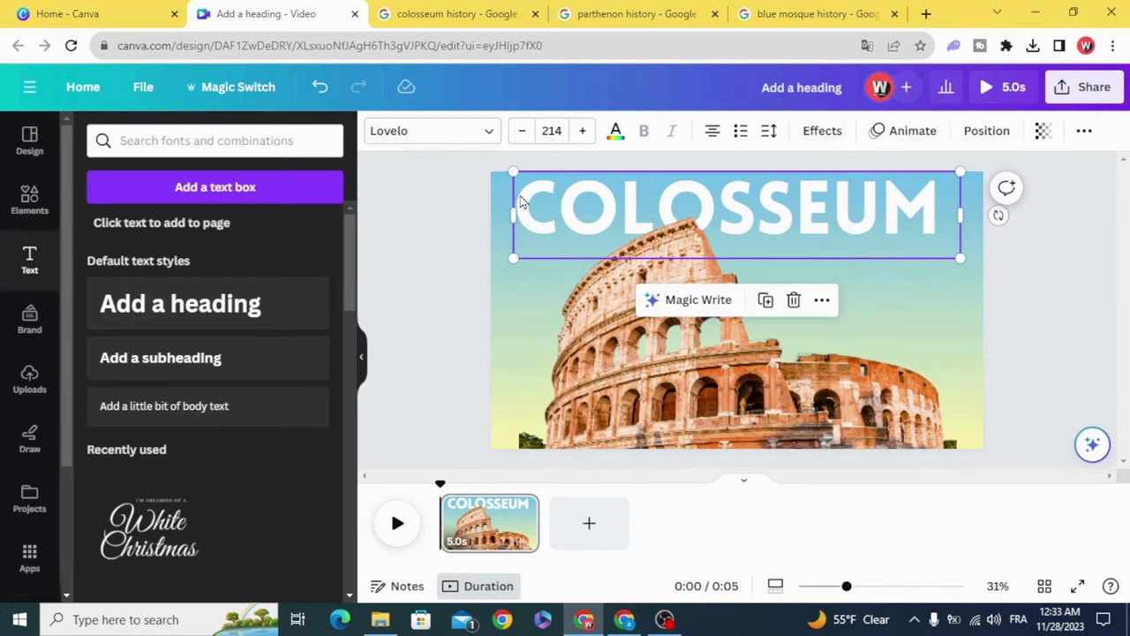
click(901, 130)
scroll(194, 406, down, 3)
scroll(186, 410, down, 2)
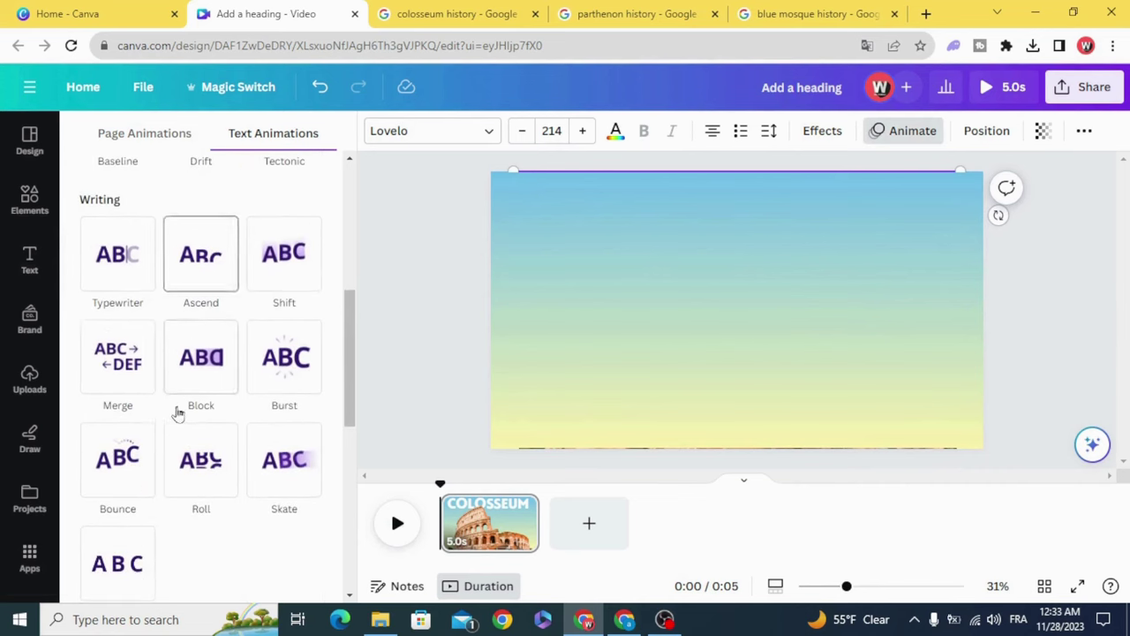
scroll(156, 407, down, 2)
scroll(131, 416, down, 1)
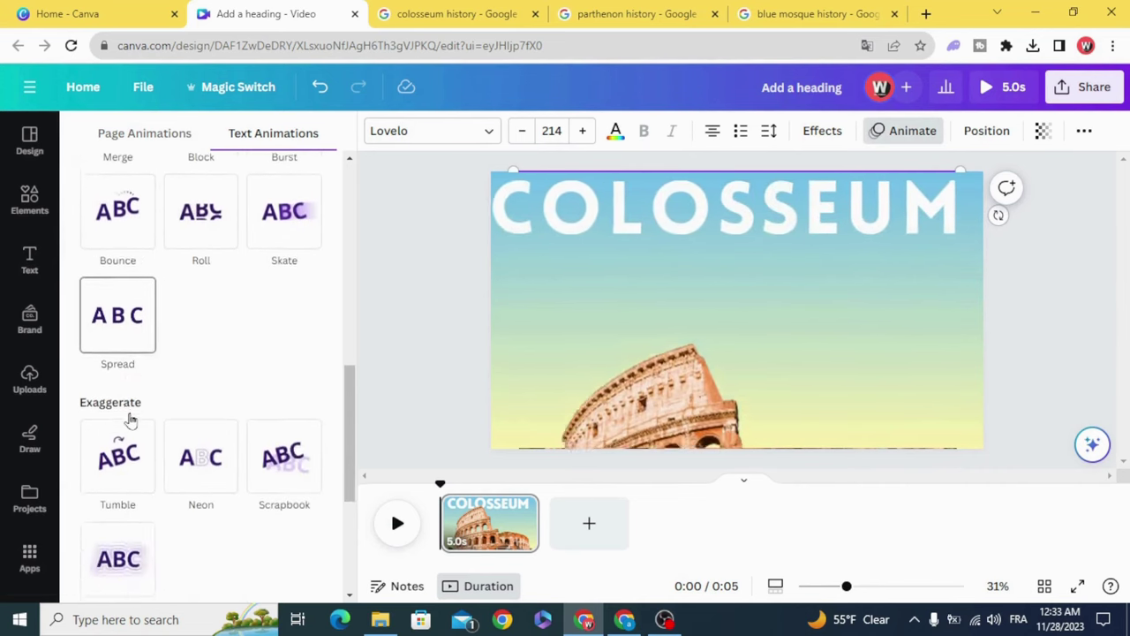
scroll(131, 417, up, 5)
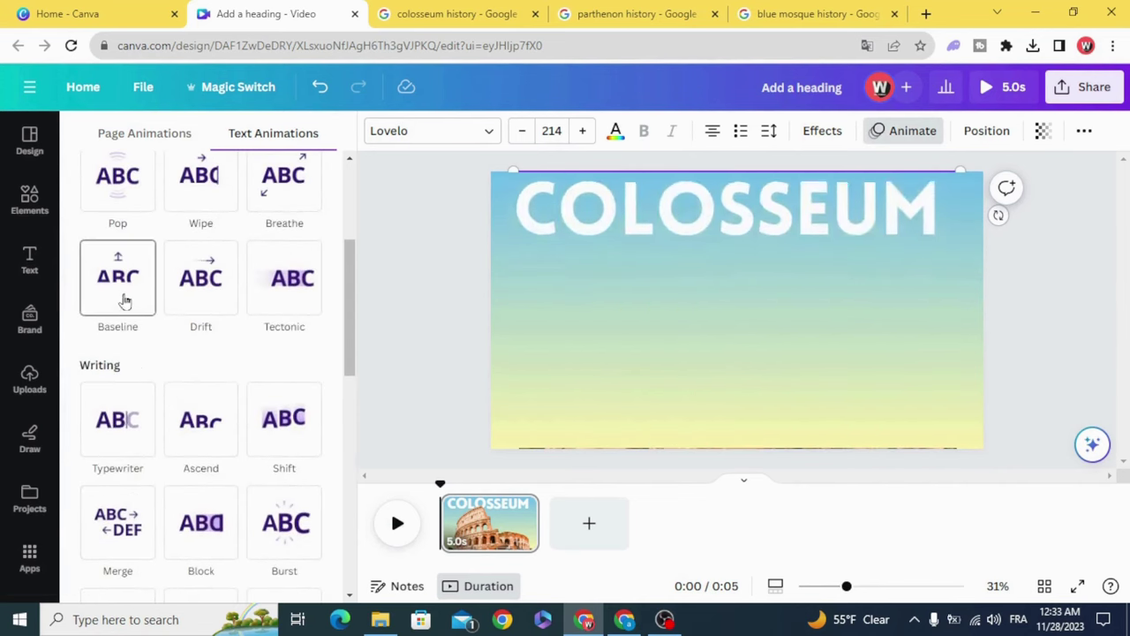
click(122, 301)
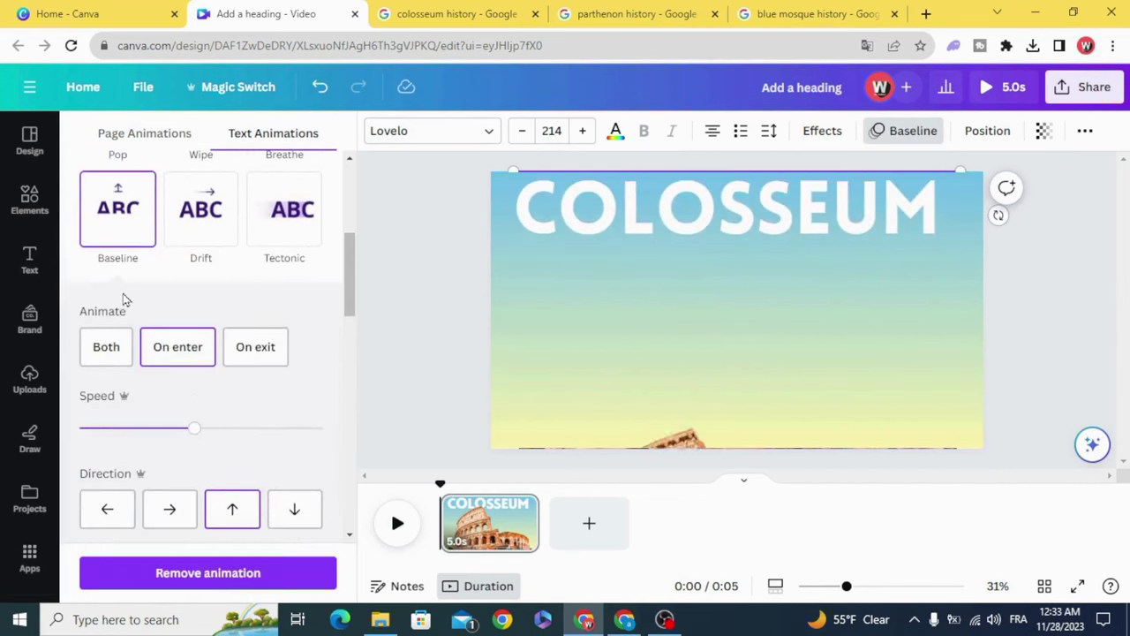
click(296, 509)
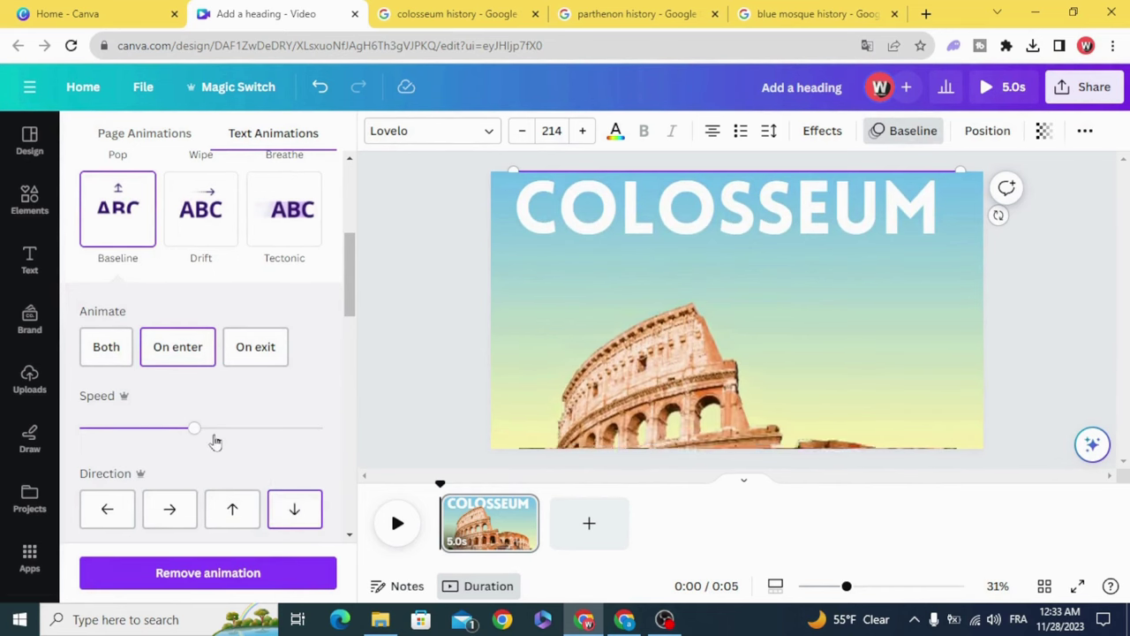
drag(194, 428, 88, 428)
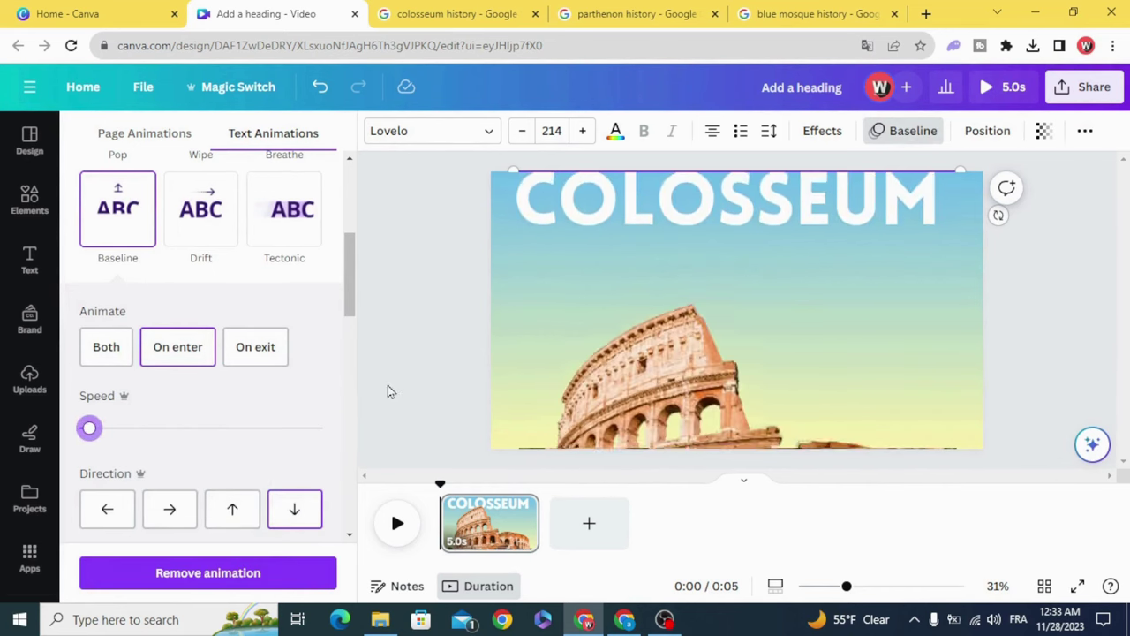
key(Escape)
- Trim the Colosseum page's duration to 2.2 seconds and play it back
click(527, 519)
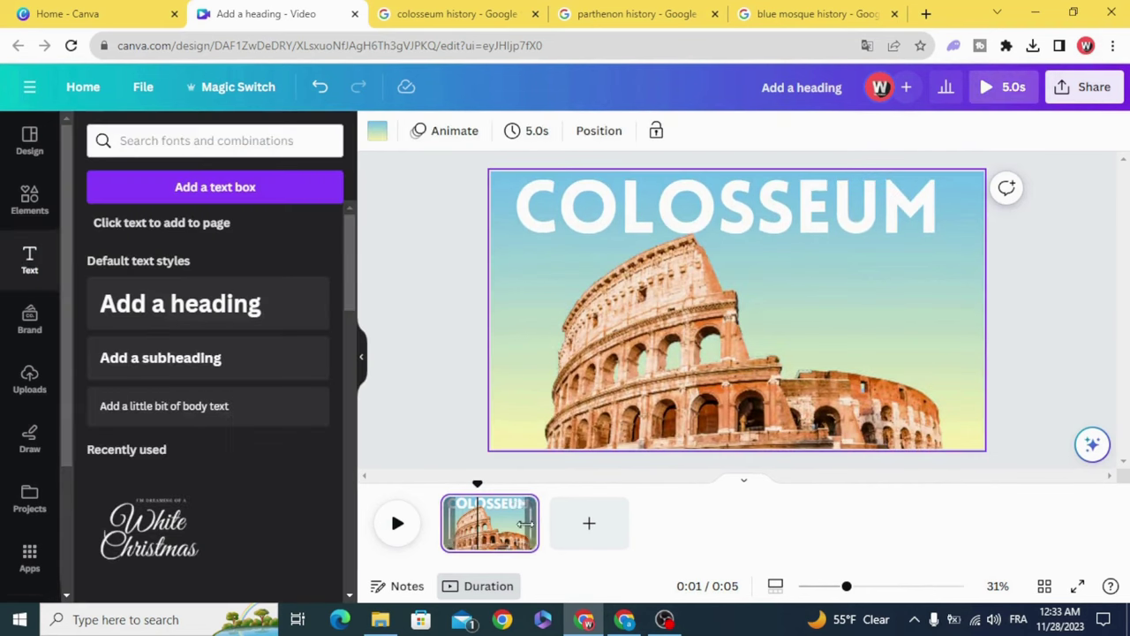
drag(527, 523, 483, 525)
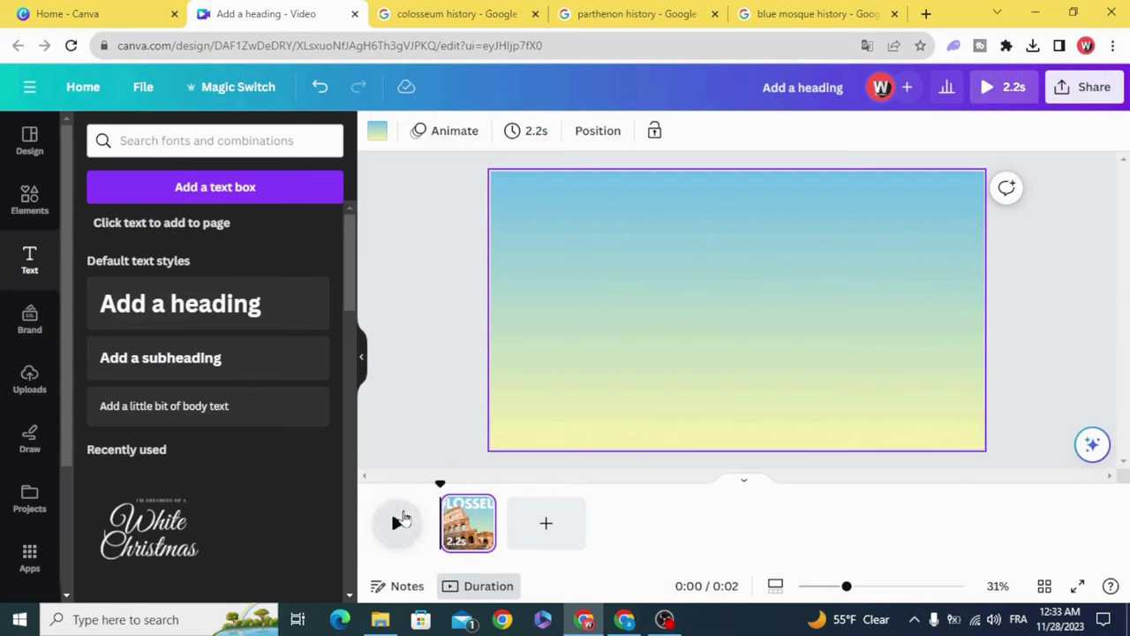
click(394, 517)
click(397, 520)
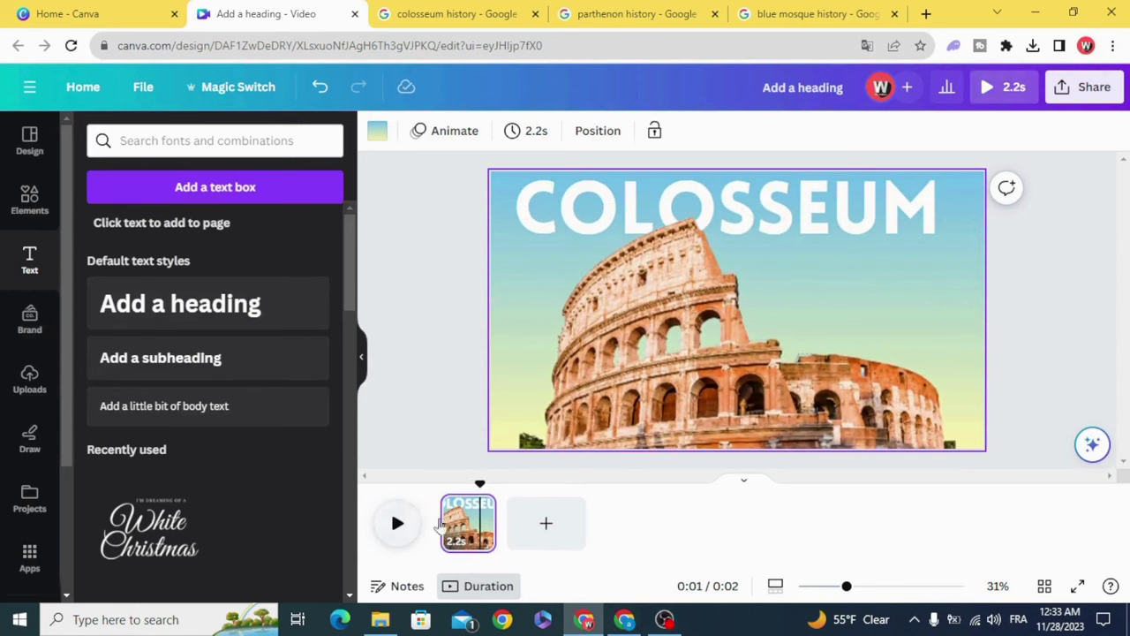
- Duplicate the Colosseum page and shrink the photo on the copy to under half the page width in the page's lower-left corner
click(478, 508)
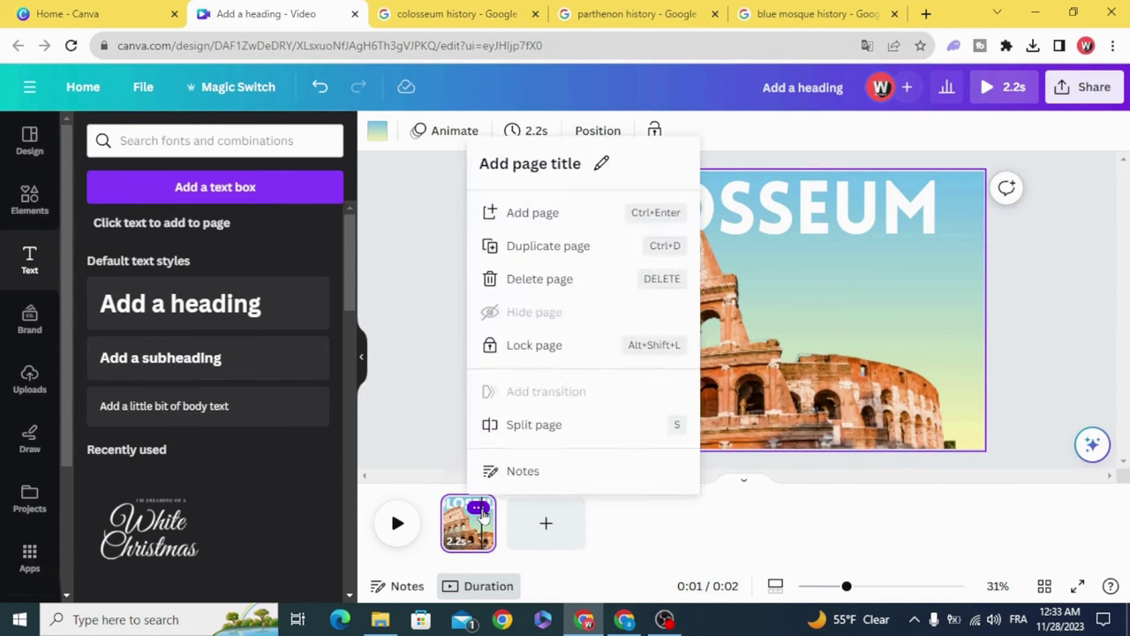
click(533, 251)
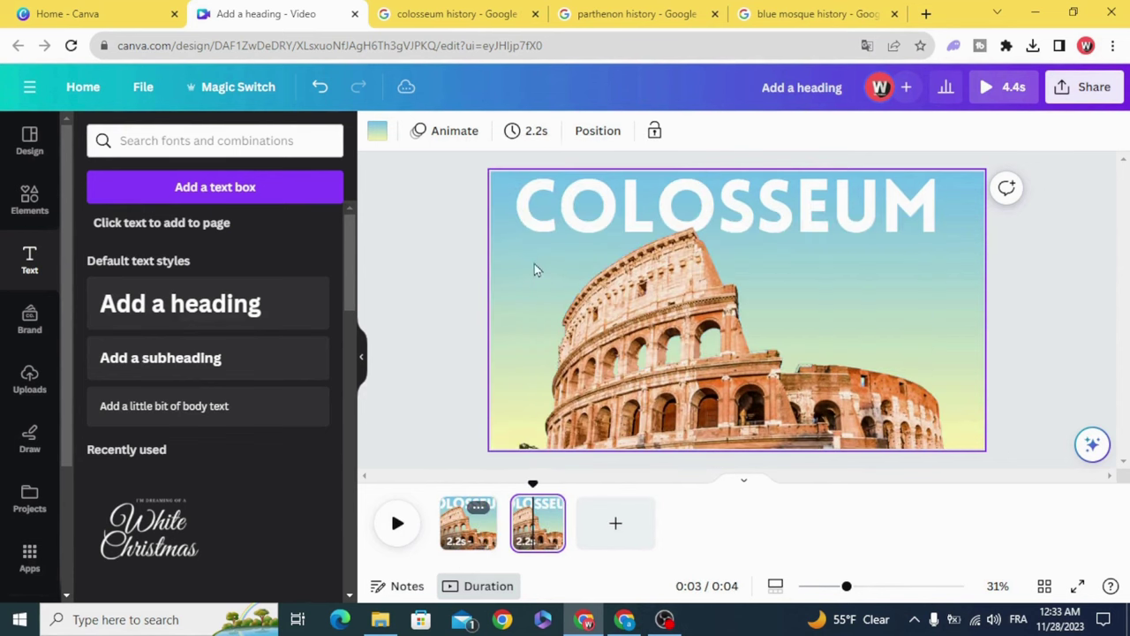
click(663, 371)
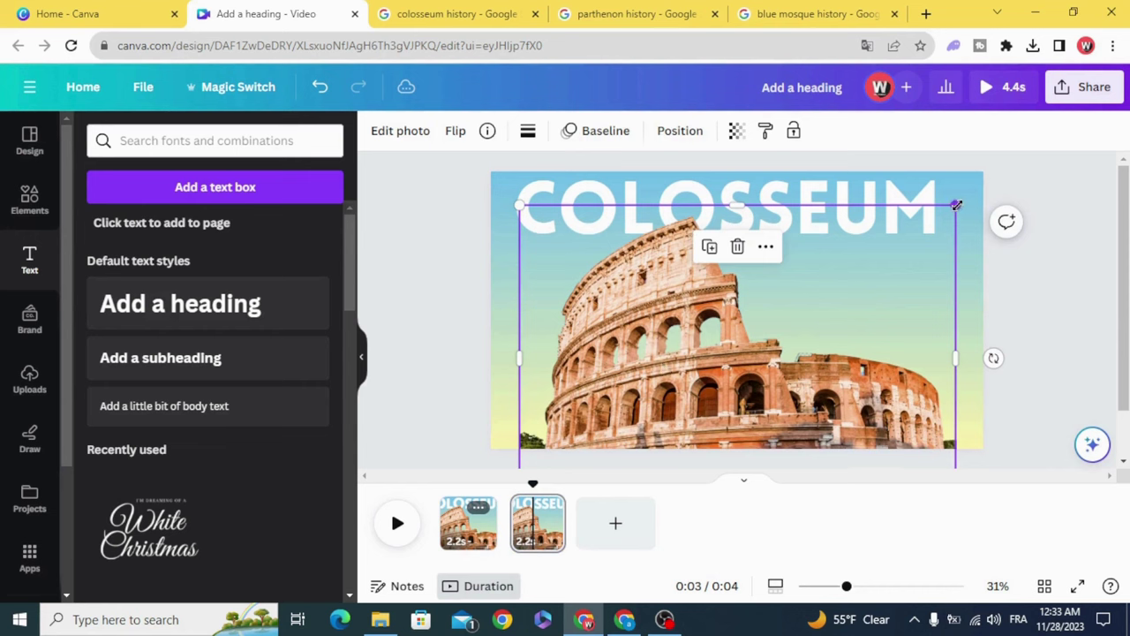
drag(956, 205, 749, 323)
drag(643, 427, 611, 375)
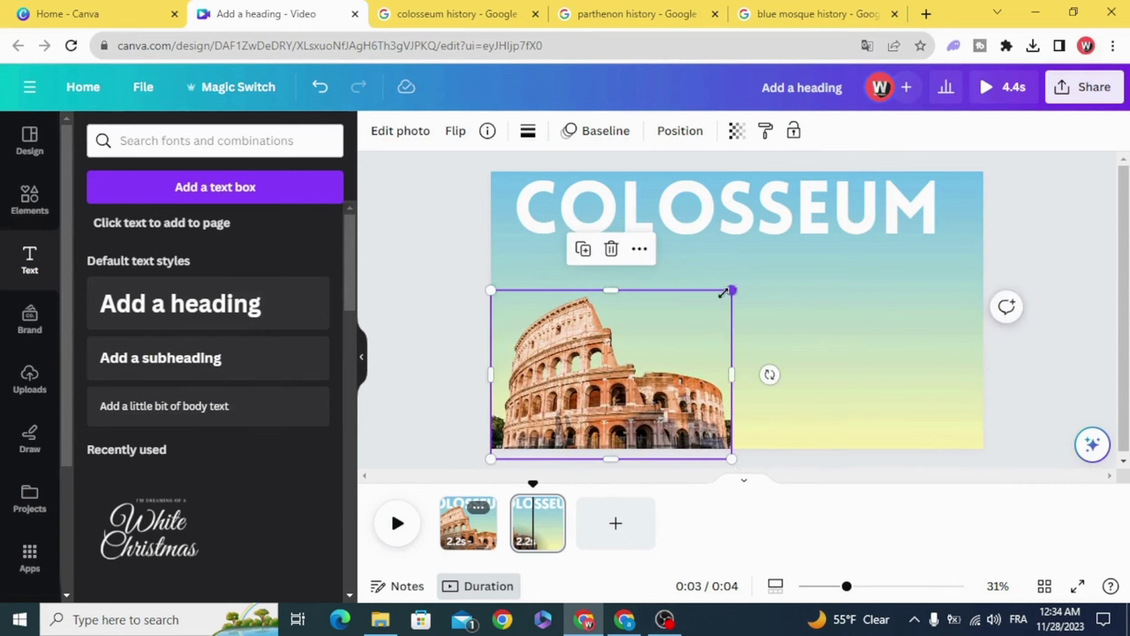
drag(723, 294, 703, 310)
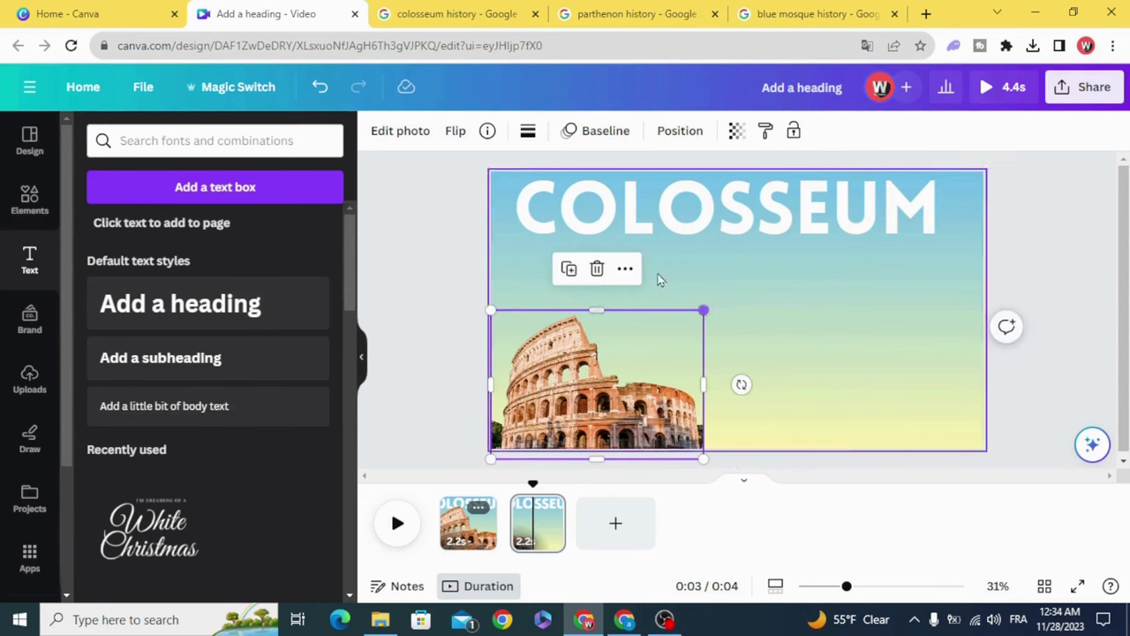
- Reduce the second page's COLOSSEUM heading to size 142 and place it in the page's upper-right area
click(649, 223)
drag(513, 171, 660, 214)
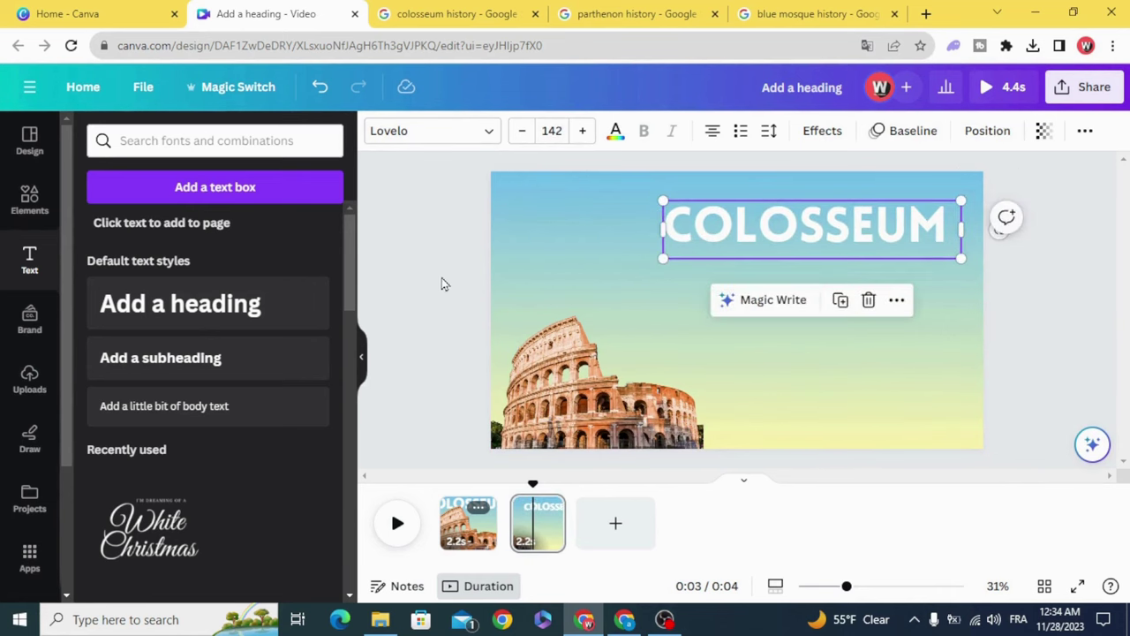
drag(777, 231, 815, 227)
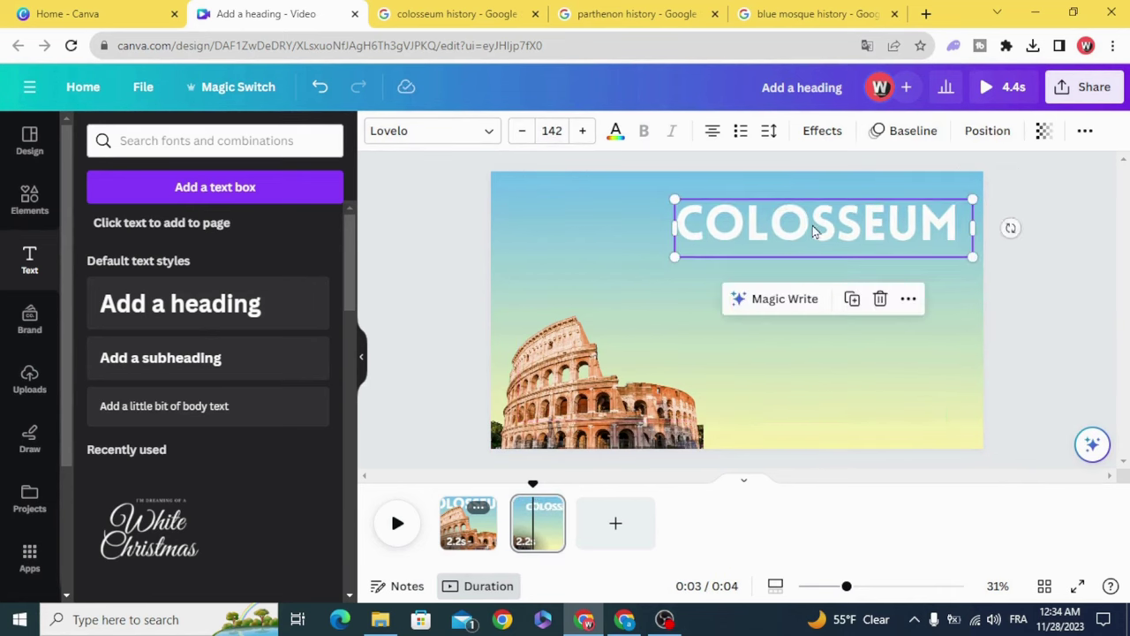
- Copy the word "history" from the colosseum history Google search and return to the Canva design
click(448, 10)
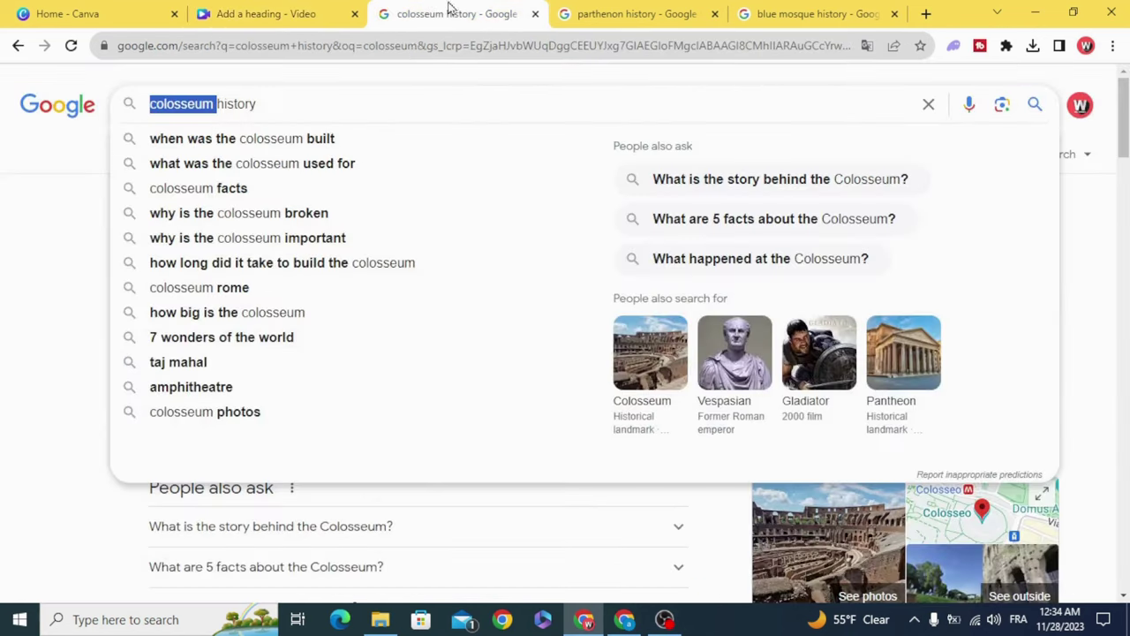
right_click(238, 104)
click(292, 152)
click(282, 12)
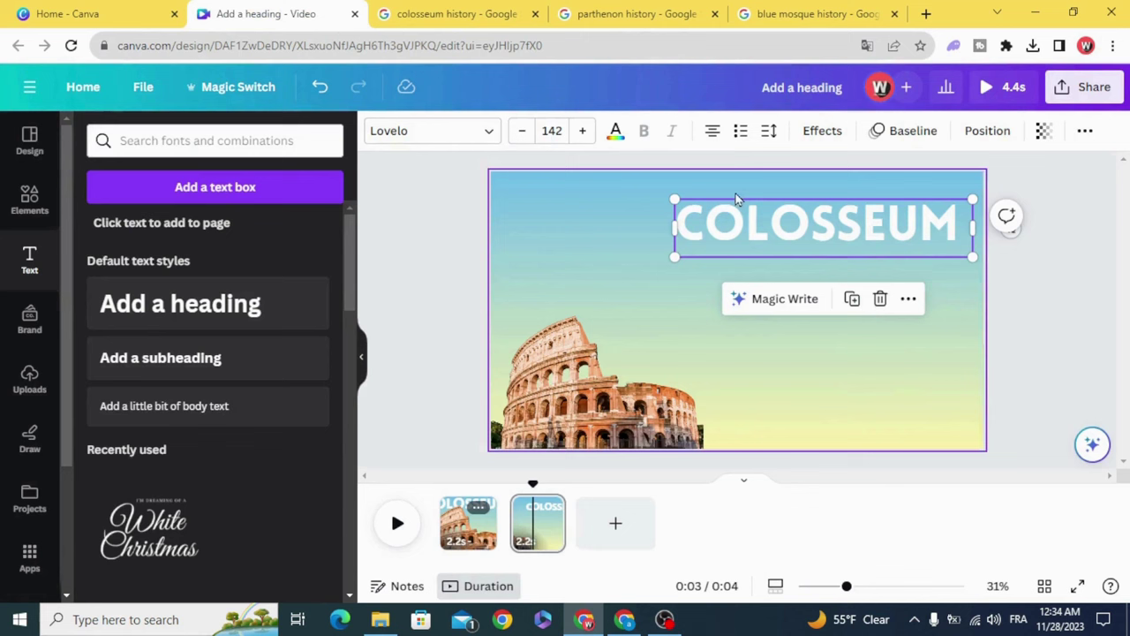
- Duplicate the COLOSSEUM heading directly beneath the original and replace the copy's text with the copied word "history"
click(858, 301)
drag(815, 277, 821, 287)
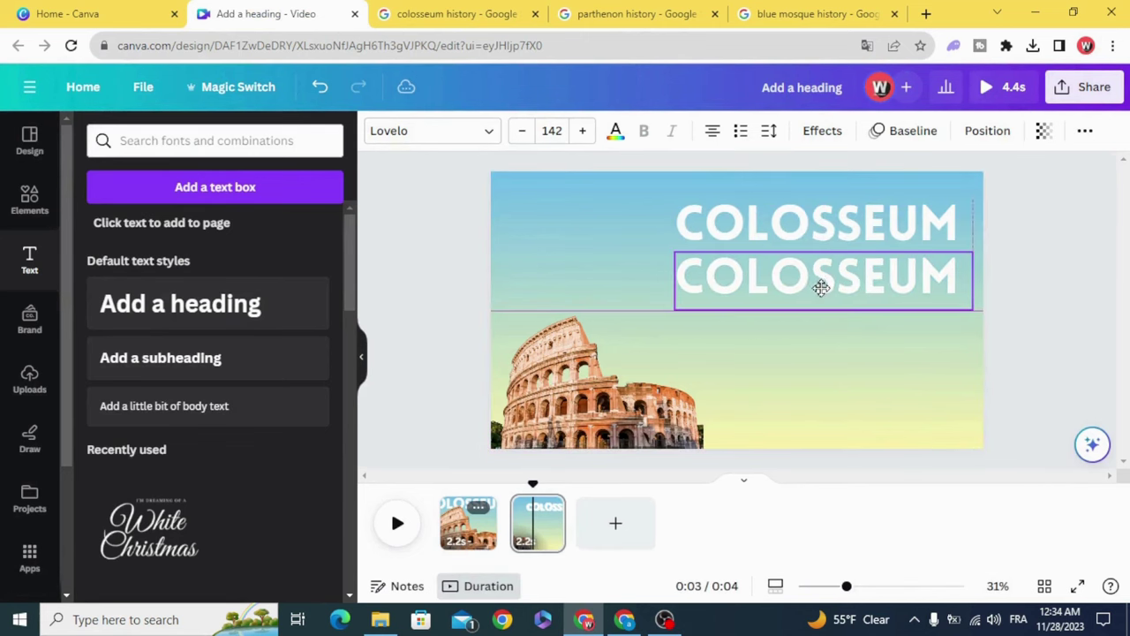
double_click(821, 287)
right_click(819, 290)
click(865, 362)
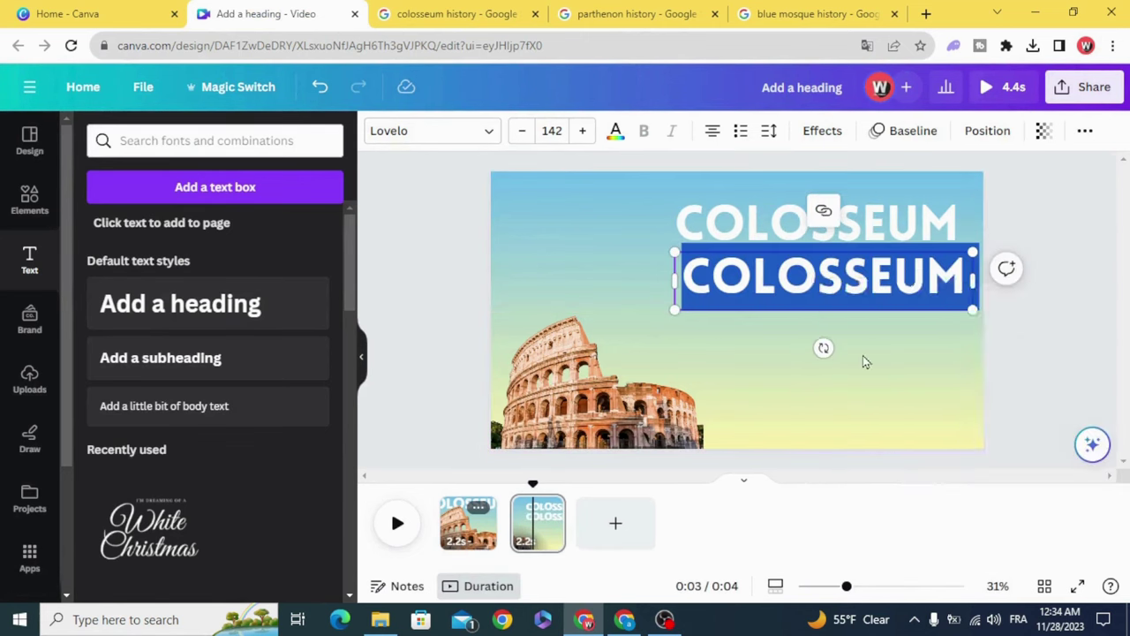
click(623, 277)
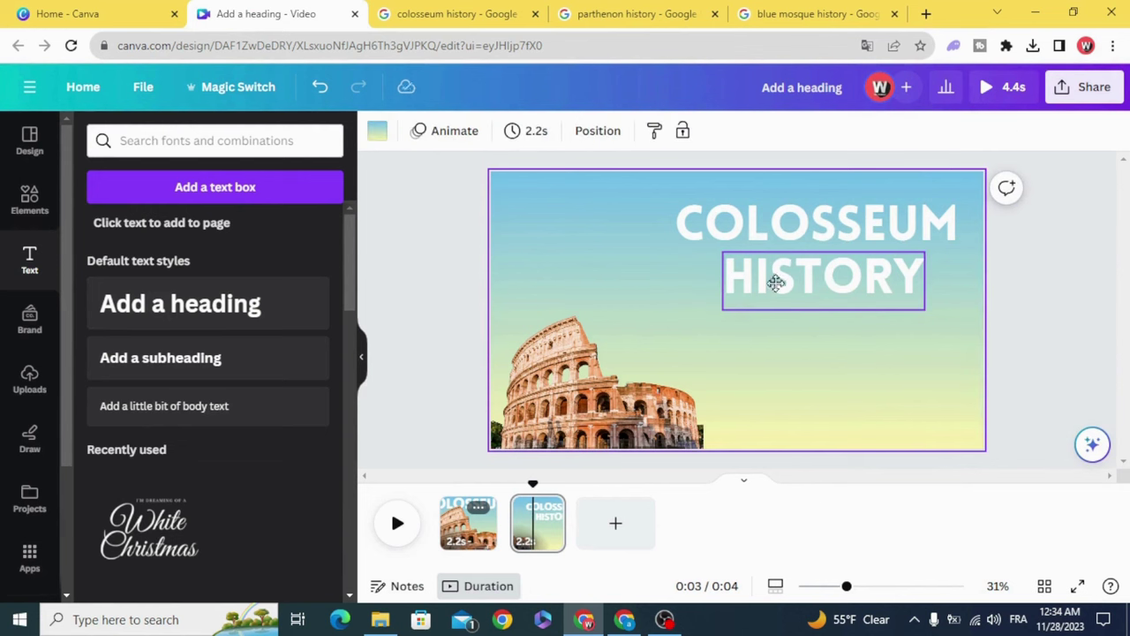
drag(772, 283, 773, 287)
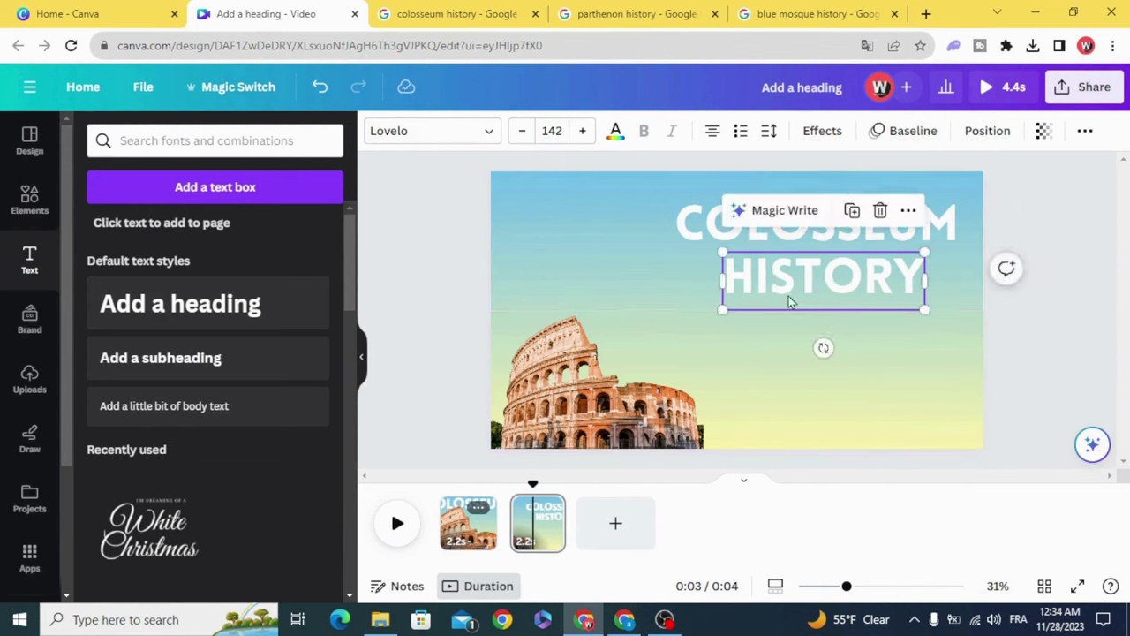
- Change the HISTORY text's Baseline animation to enter leftward with its speed at the minimum
click(899, 140)
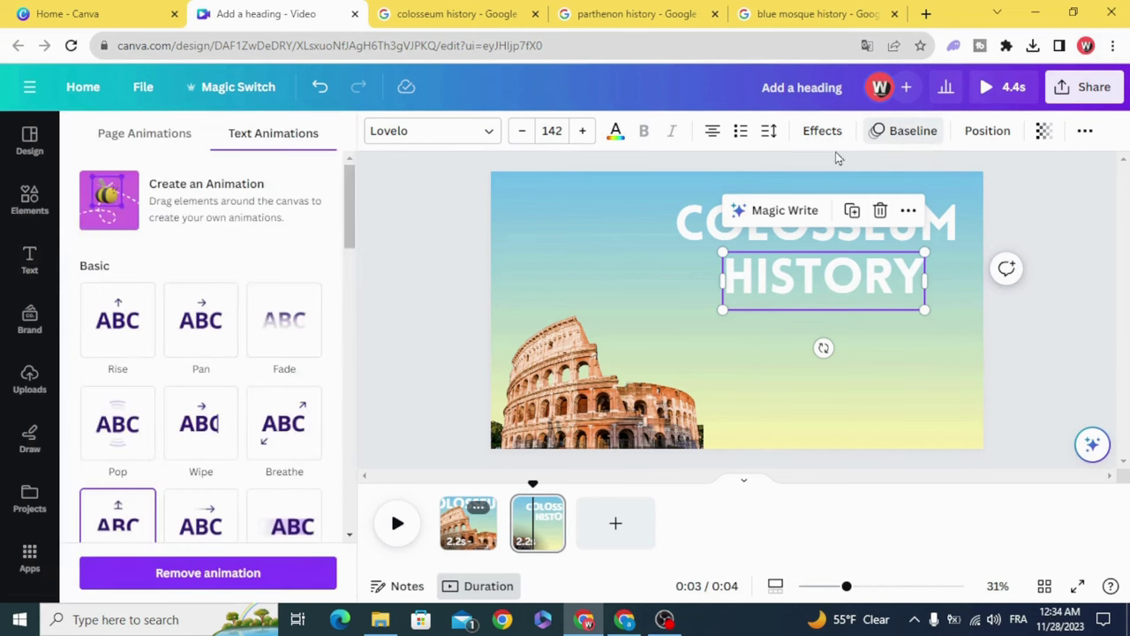
scroll(201, 401, down, 3)
scroll(201, 464, down, 2)
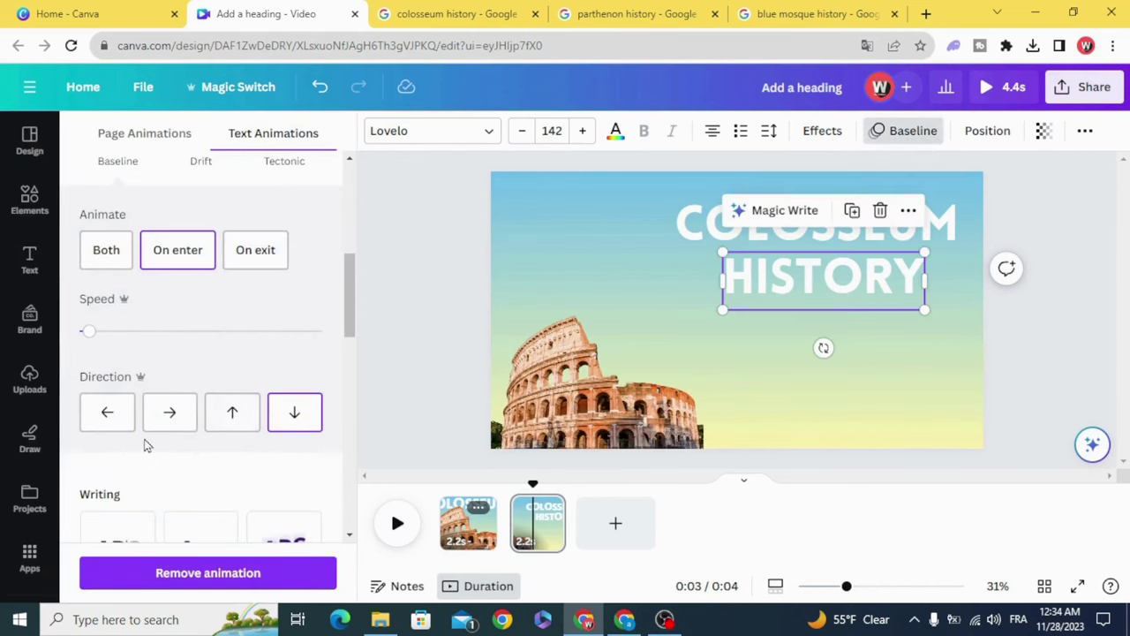
click(100, 414)
click(104, 414)
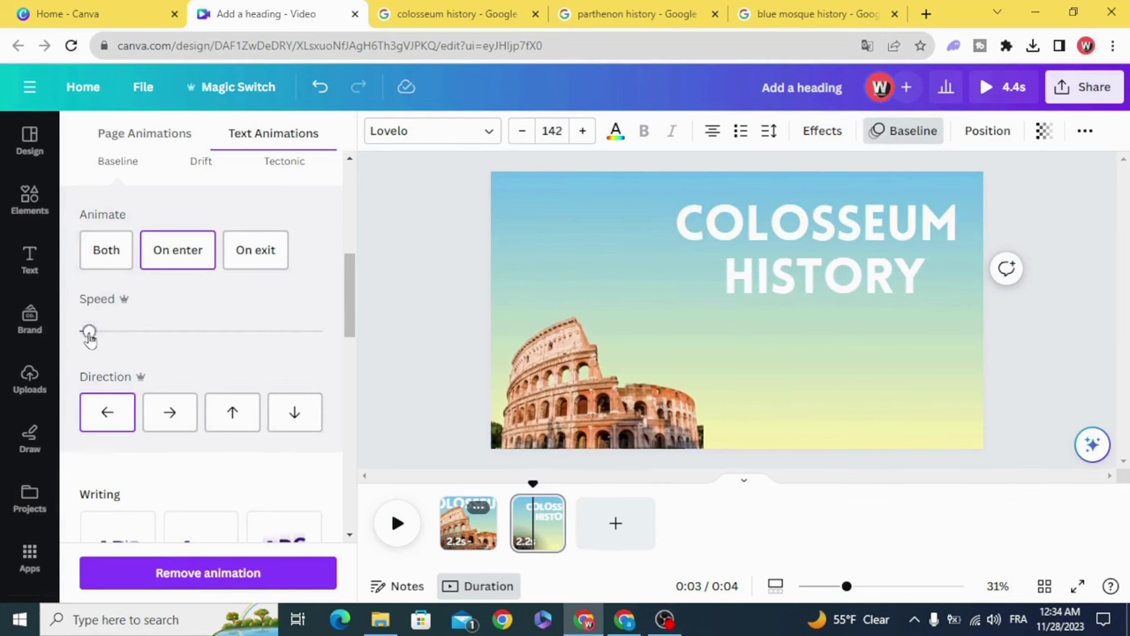
drag(88, 330, 79, 331)
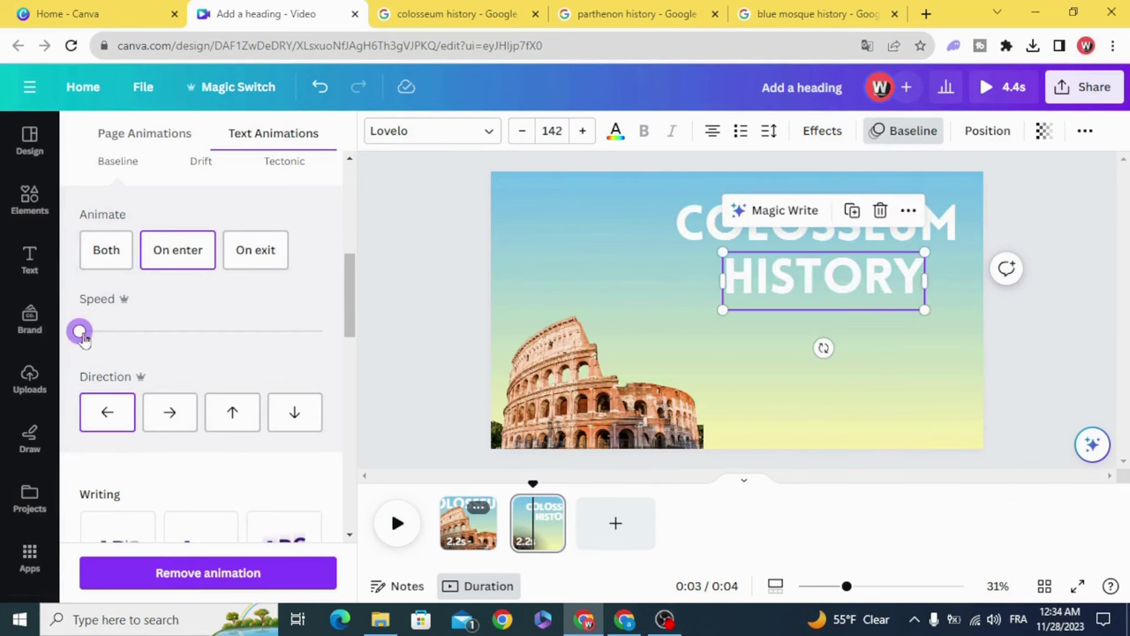
click(105, 425)
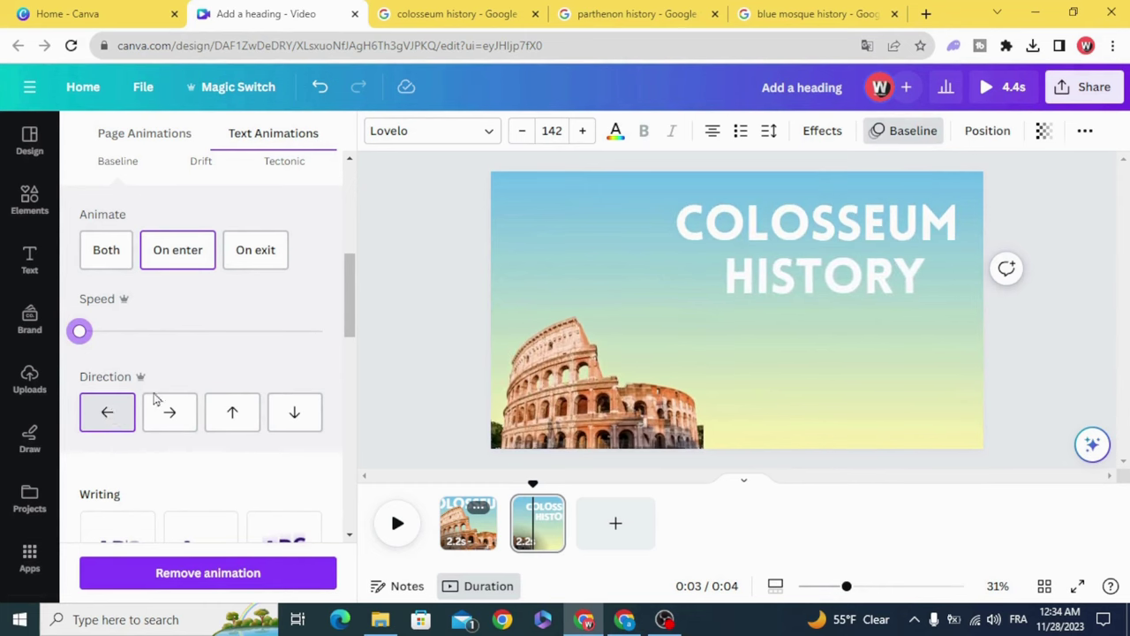
click(424, 333)
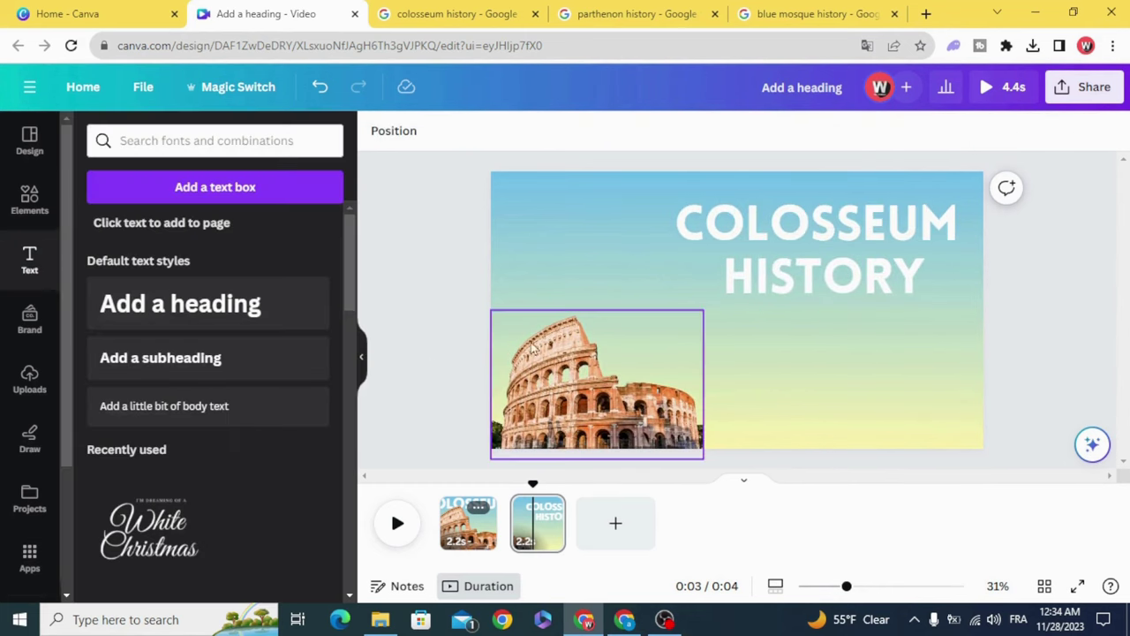
- Copy the featured paragraph about the Colosseum's origins from the colosseum history Google search and return to the Canva design
click(468, 14)
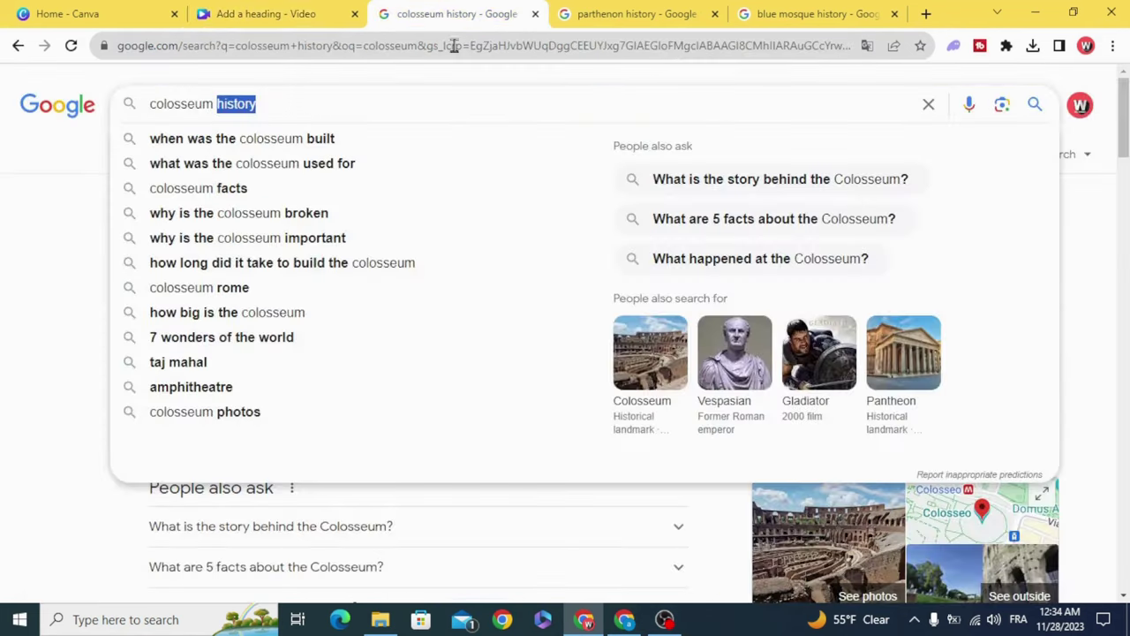
click(35, 223)
drag(150, 219, 586, 313)
right_click(496, 250)
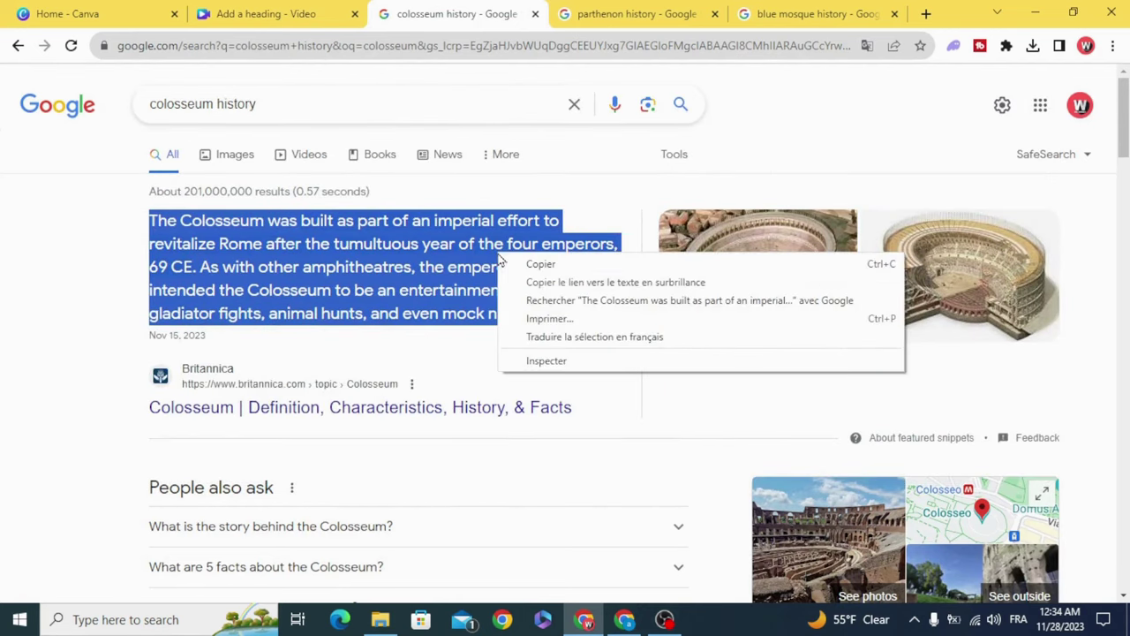
click(547, 265)
click(250, 10)
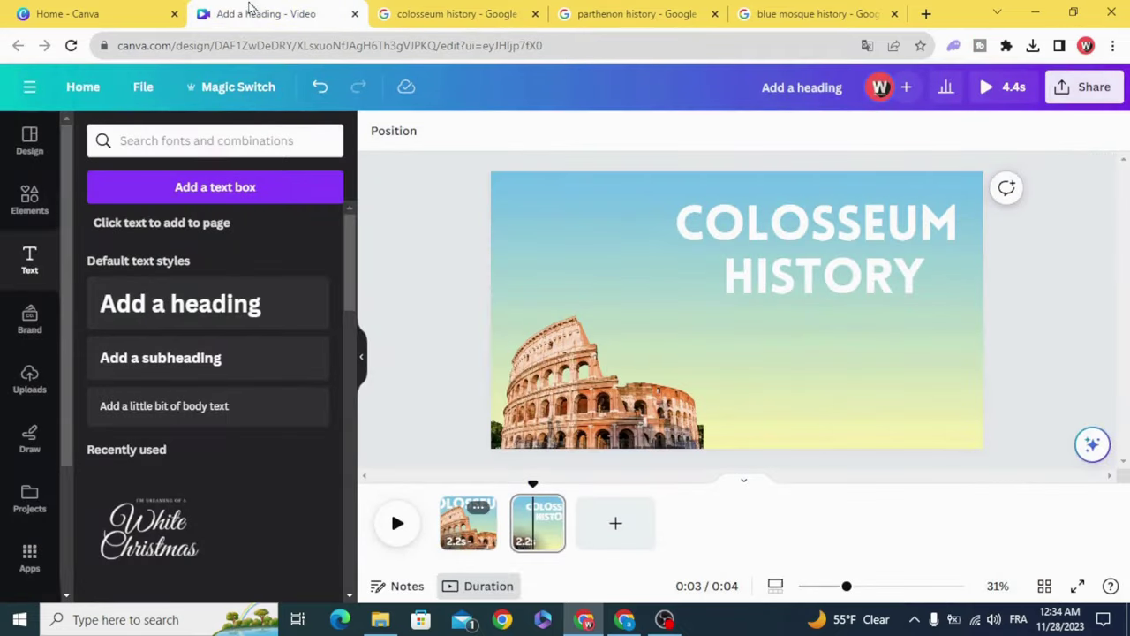
- Add a heading text box beneath HISTORY on the second page and replace its text with the copied Colosseum paragraph
click(182, 304)
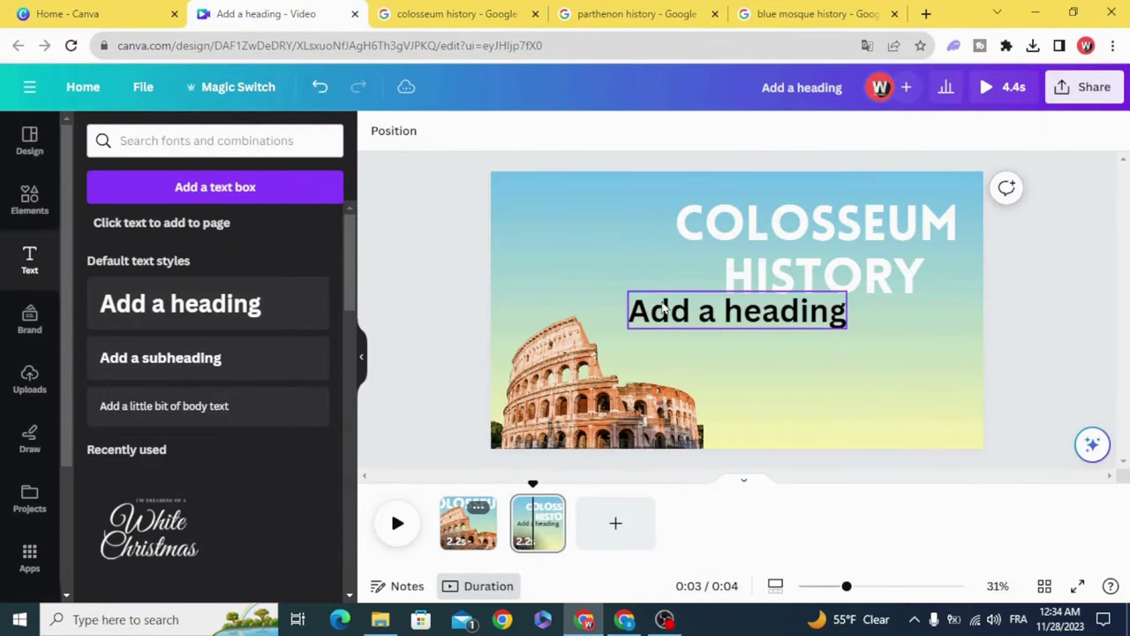
drag(702, 316, 813, 325)
double_click(797, 325)
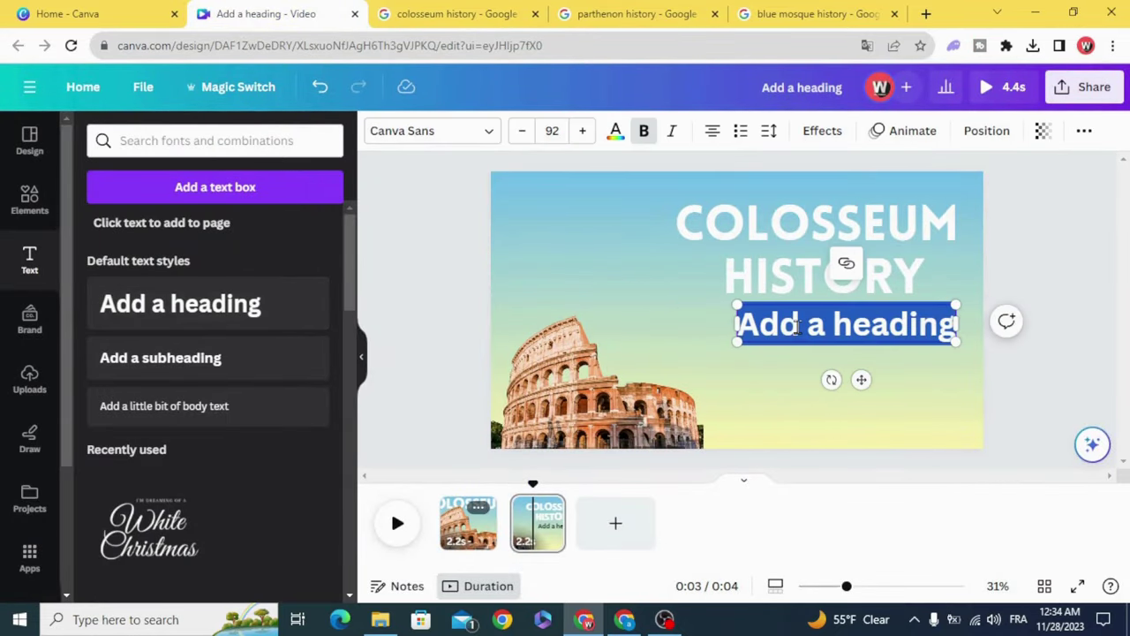
right_click(797, 325)
click(849, 397)
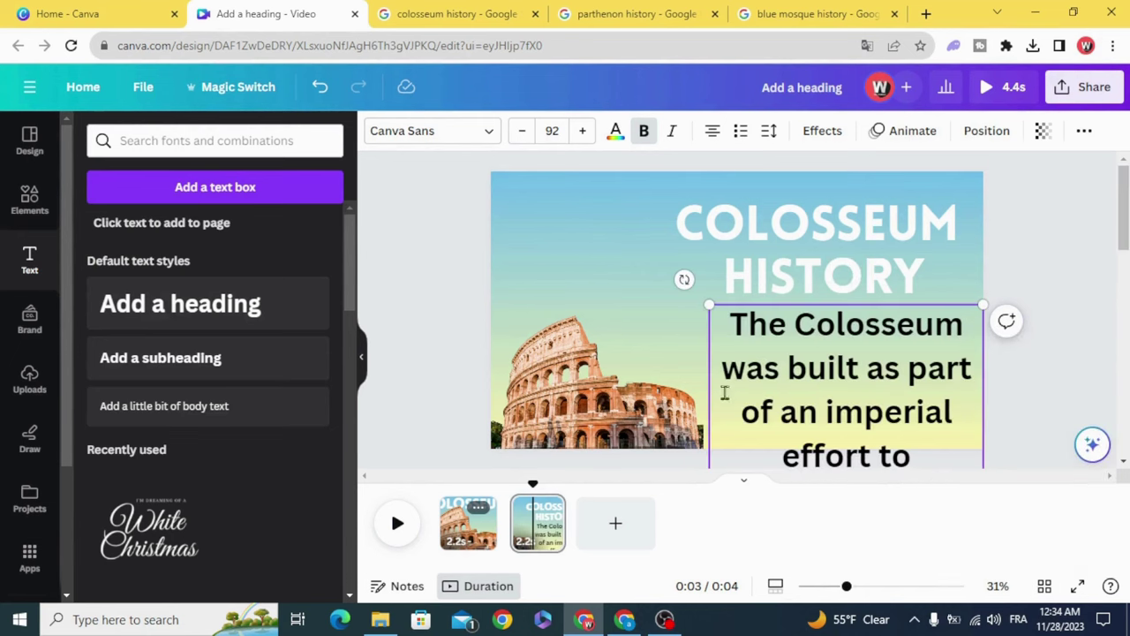
- Widen the Colosseum paragraph's text box, scale its text down to size 45.2, and bring the whole paragraph onto the page
click(819, 371)
drag(760, 261, 759, 255)
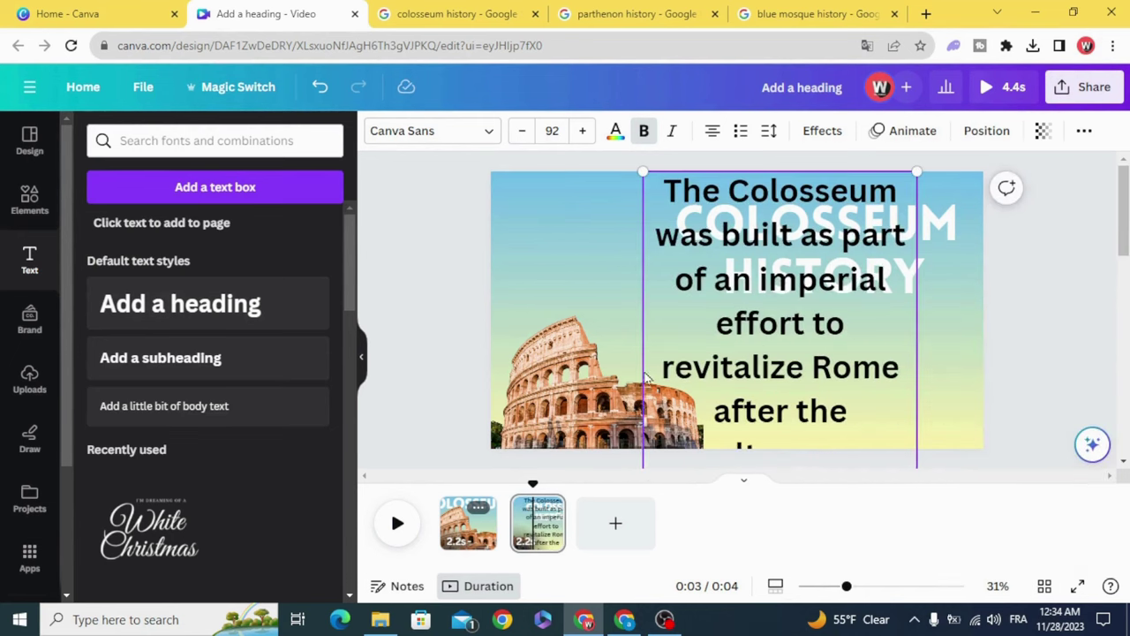
drag(642, 371, 355, 402)
drag(918, 170, 633, 343)
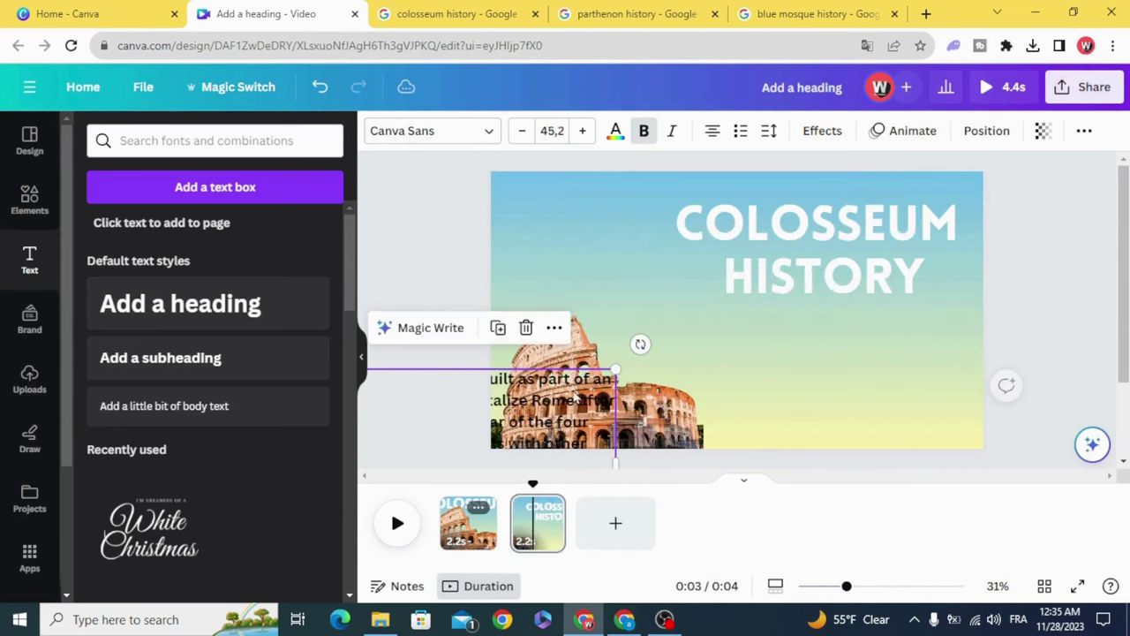
drag(629, 446, 920, 363)
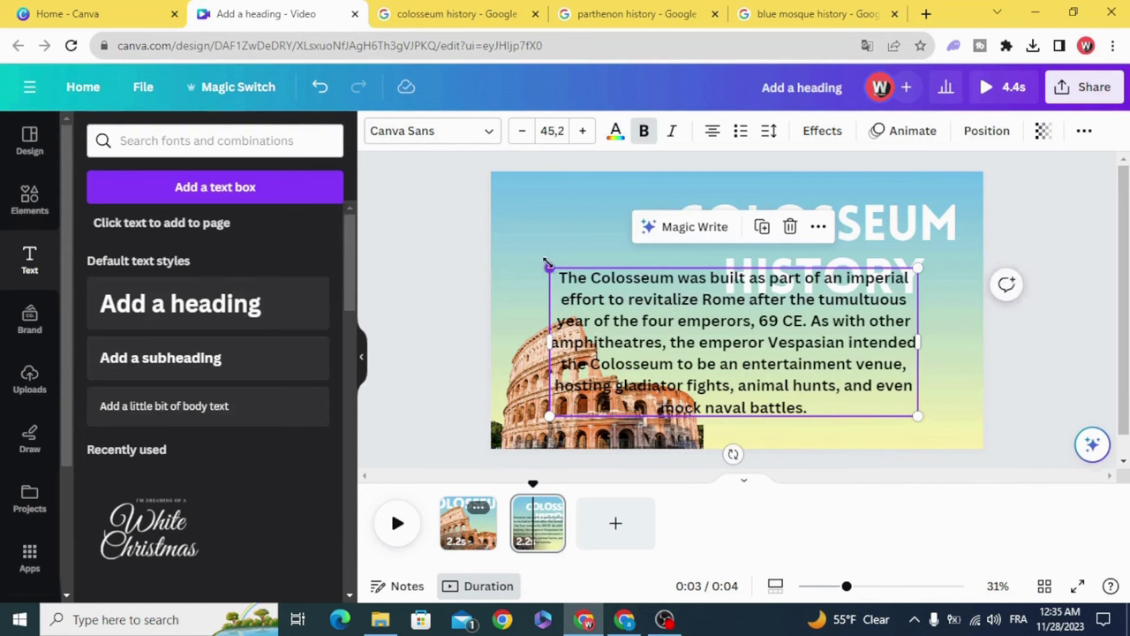
- Change the Colosseum paragraph's font to League Spartan
click(441, 131)
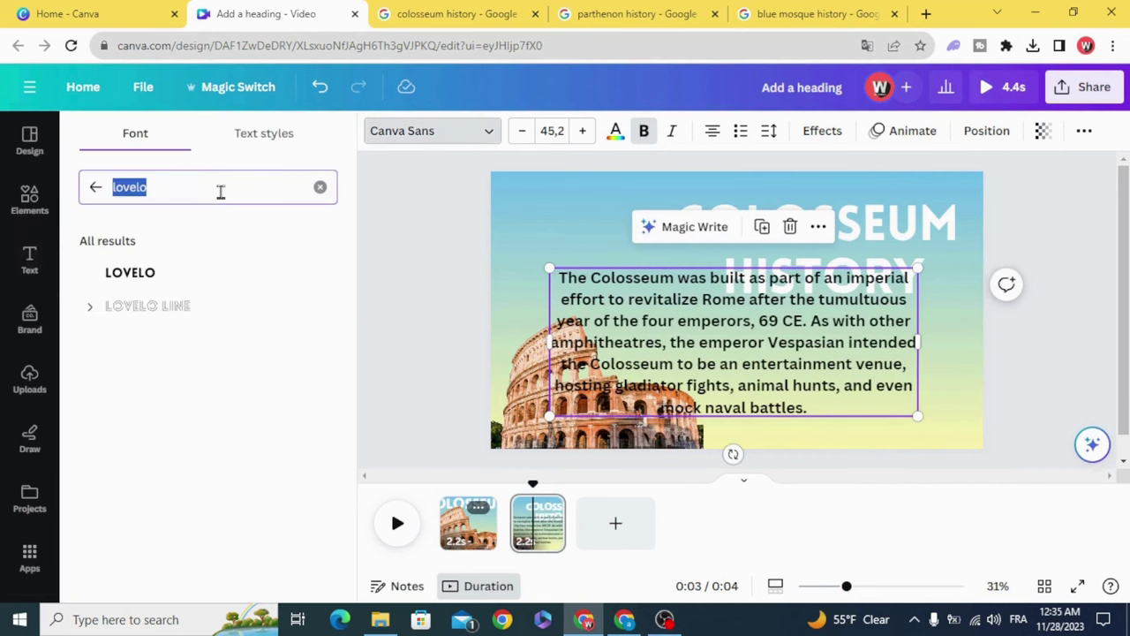
text(sp)
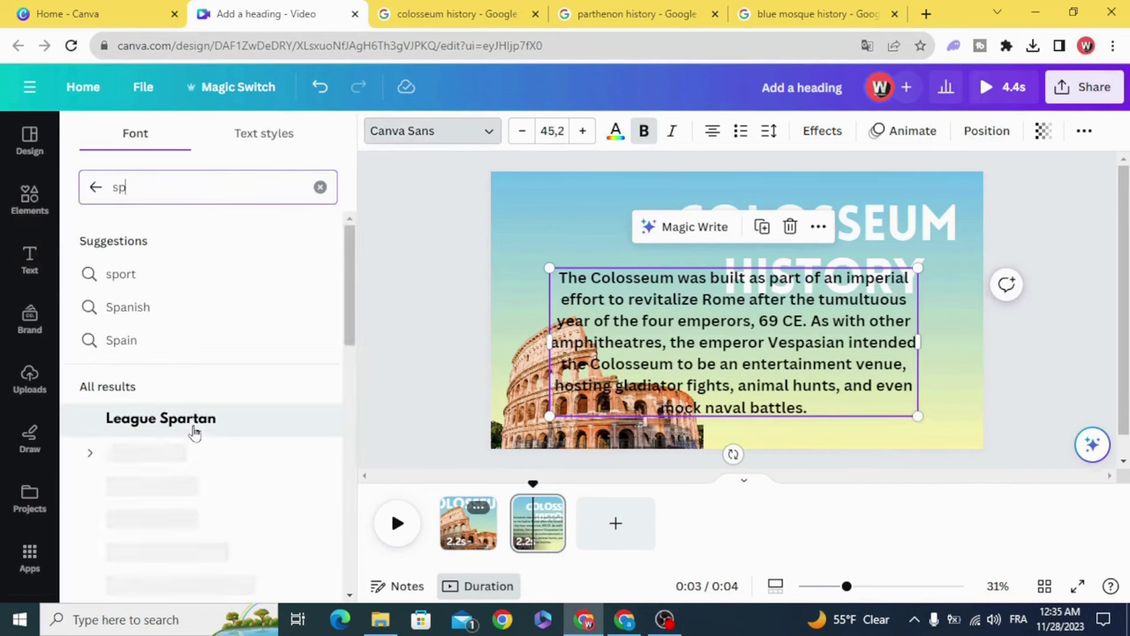
click(226, 417)
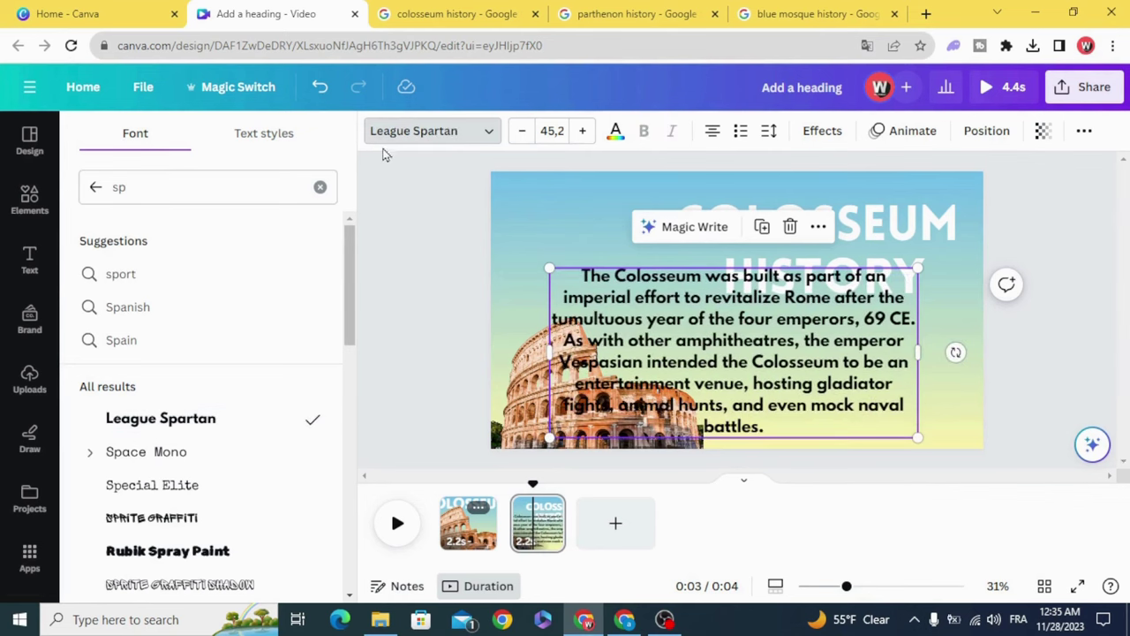
- Scale the paragraph down to size 35.1 beneath HISTORY and shift the Colosseum image slightly left to clear the text
drag(549, 267, 596, 288)
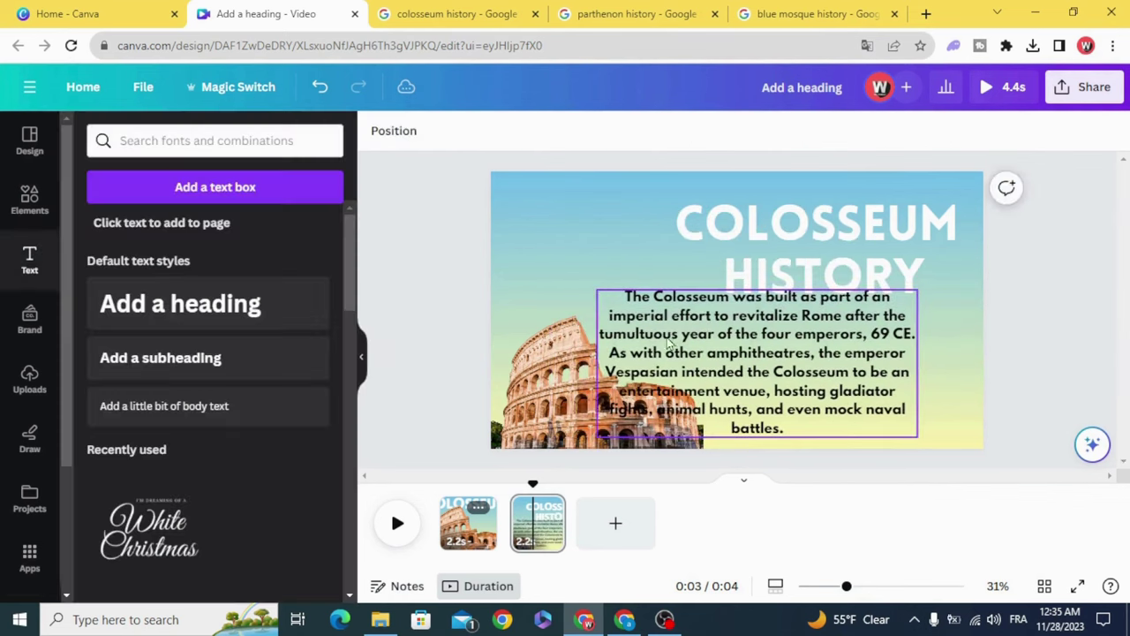
drag(691, 346, 744, 357)
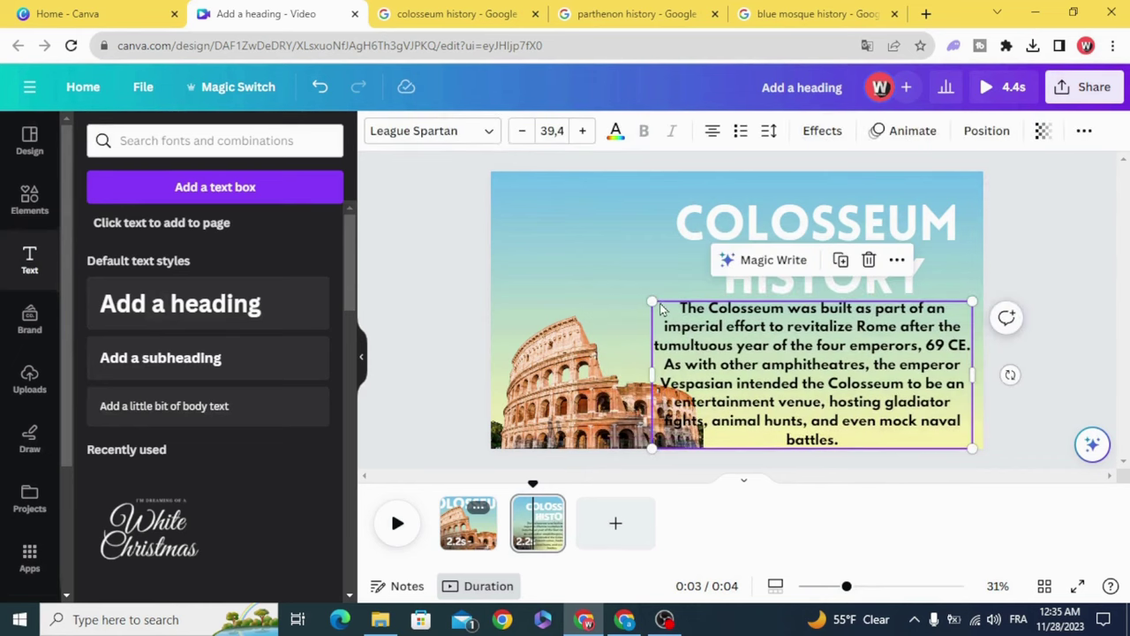
drag(651, 300, 687, 318)
drag(805, 373, 806, 360)
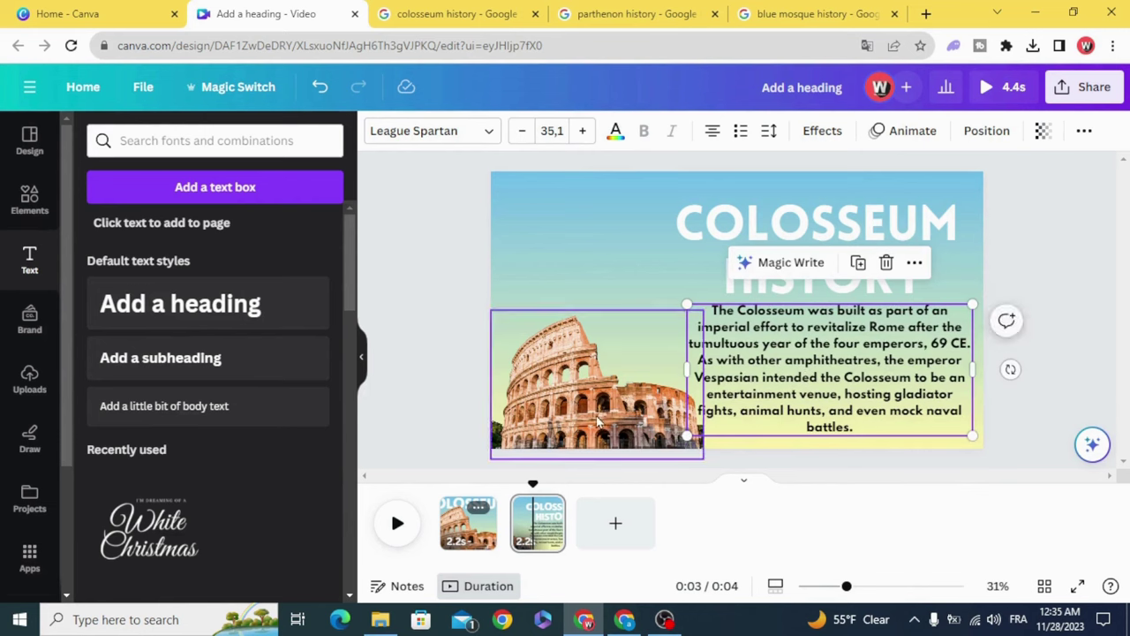
click(580, 412)
- Lower the paragraph slightly beneath HISTORY and recolor its text with the dark brown photo color
drag(870, 368, 871, 373)
click(617, 132)
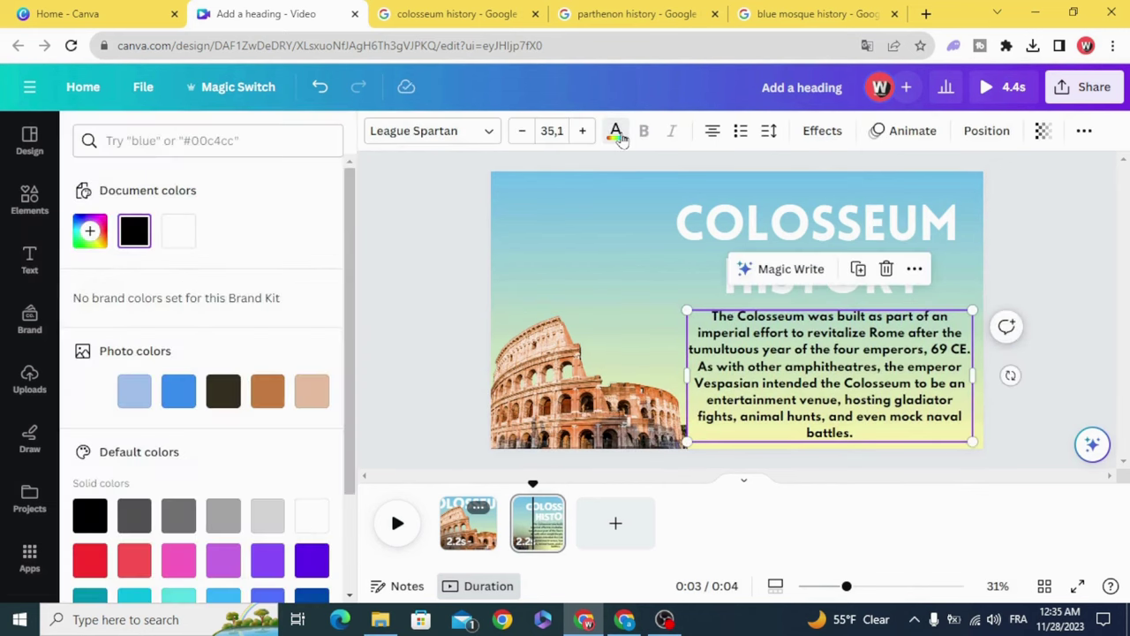
click(226, 394)
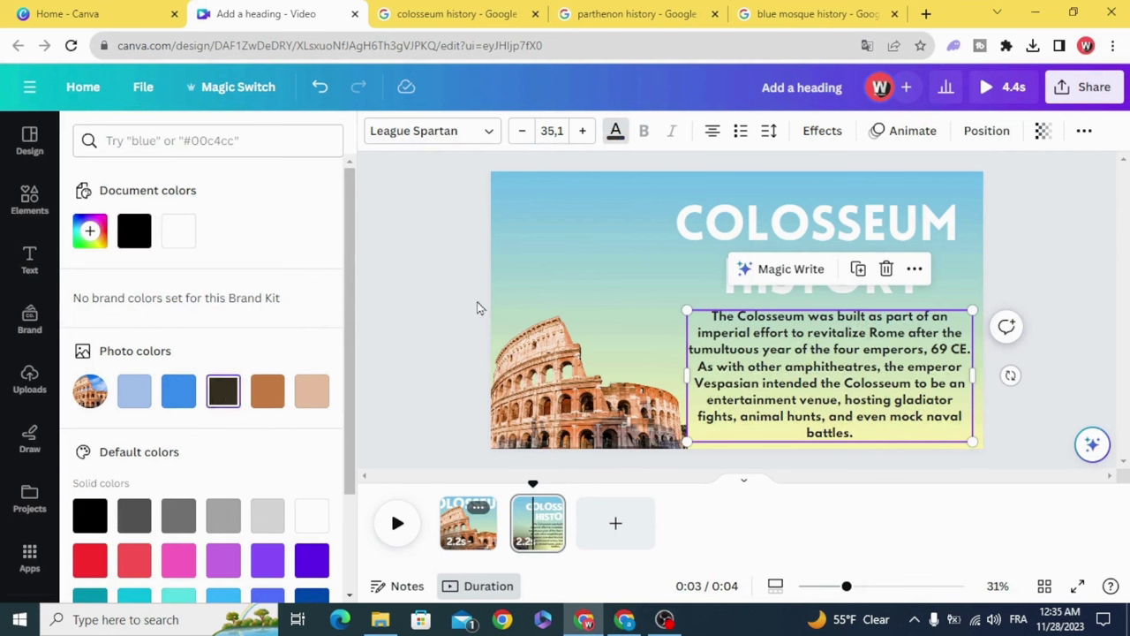